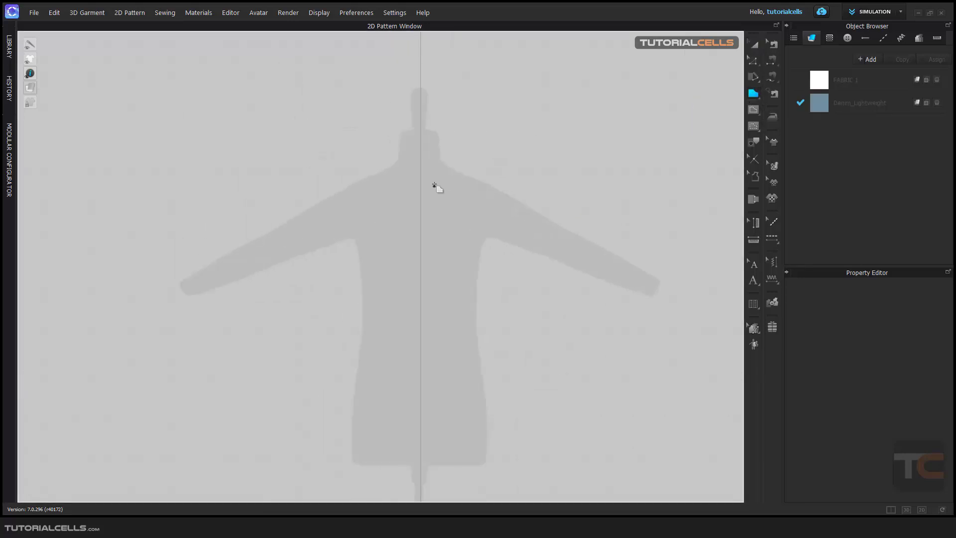
With the Polygon tool, draw the neckline, high shoulder point and curved armhole
click(417, 182)
click(487, 159)
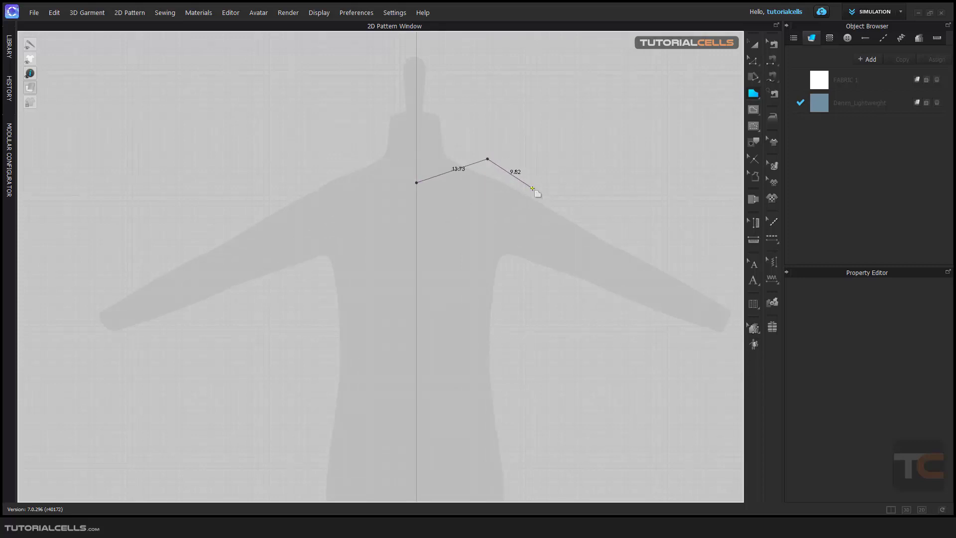
drag(524, 237, 500, 257)
click(525, 300)
drag(532, 334, 513, 336)
middle_drag(523, 363, 528, 339)
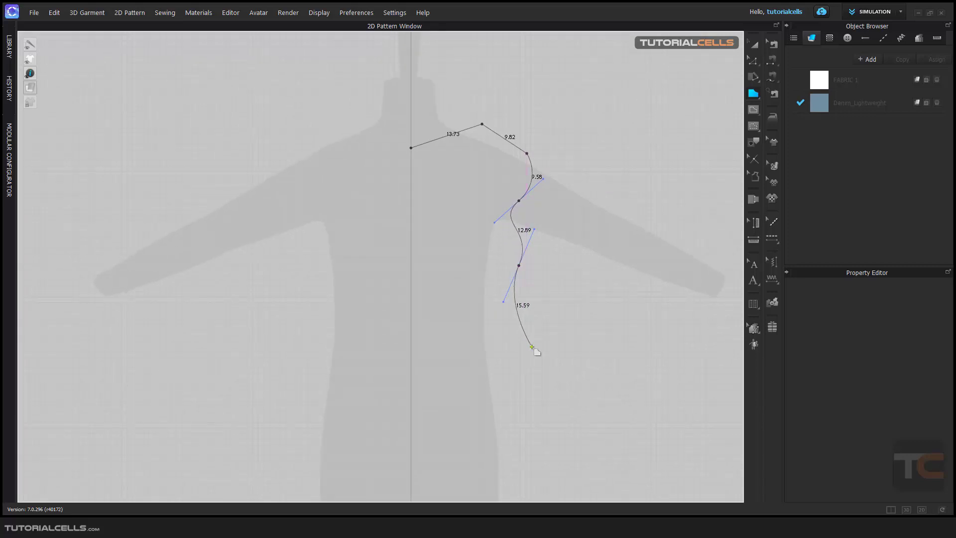
Continue the curved side and hem to the centre line, then close the outline at the start point
click(531, 344)
ctrl+click(507, 402)
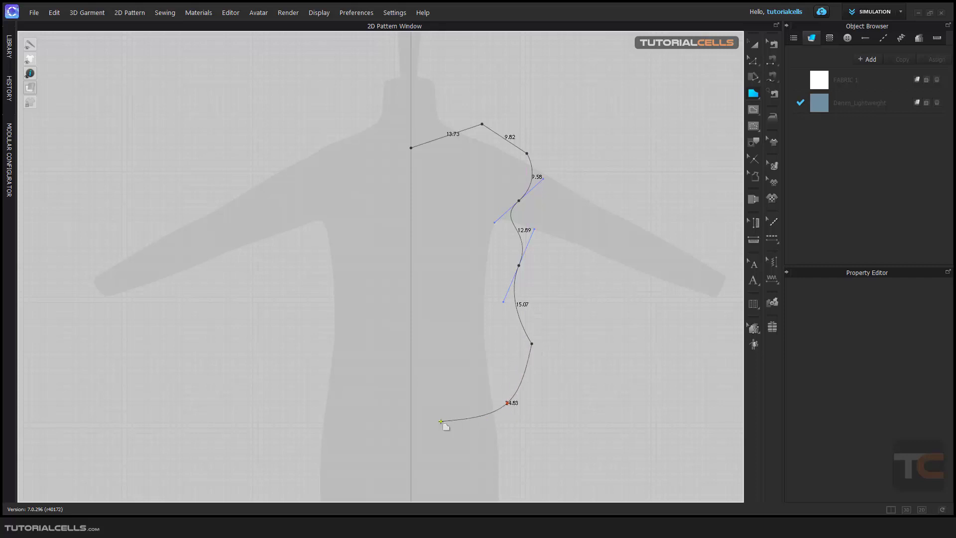
ctrl+click(558, 436)
ctrl+click(506, 474)
middle_drag(498, 465, 529, 390)
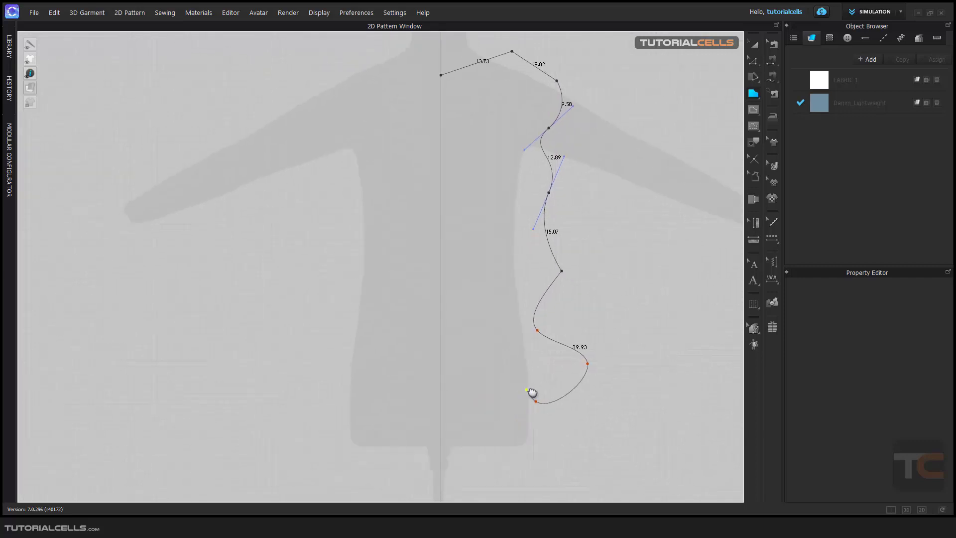
ctrl+click(502, 420)
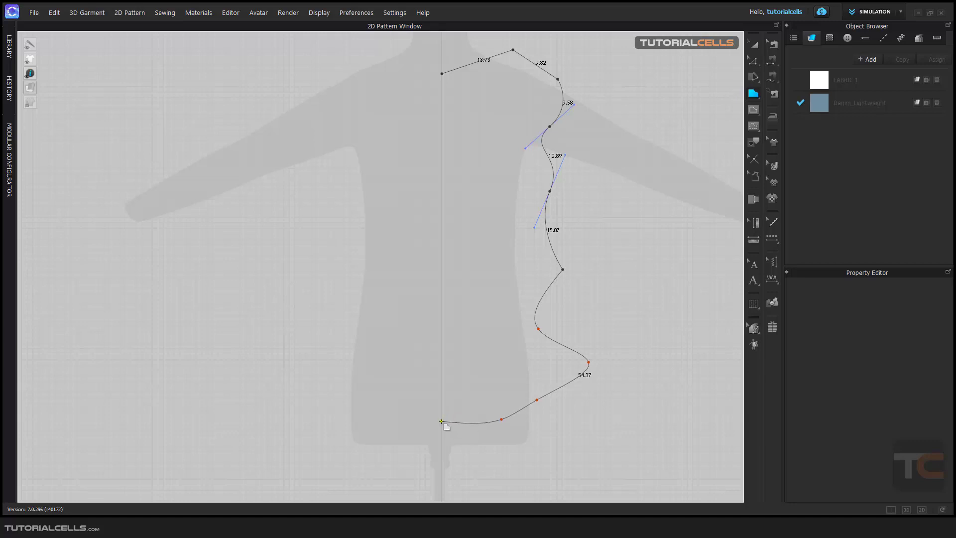
click(442, 421)
click(441, 74)
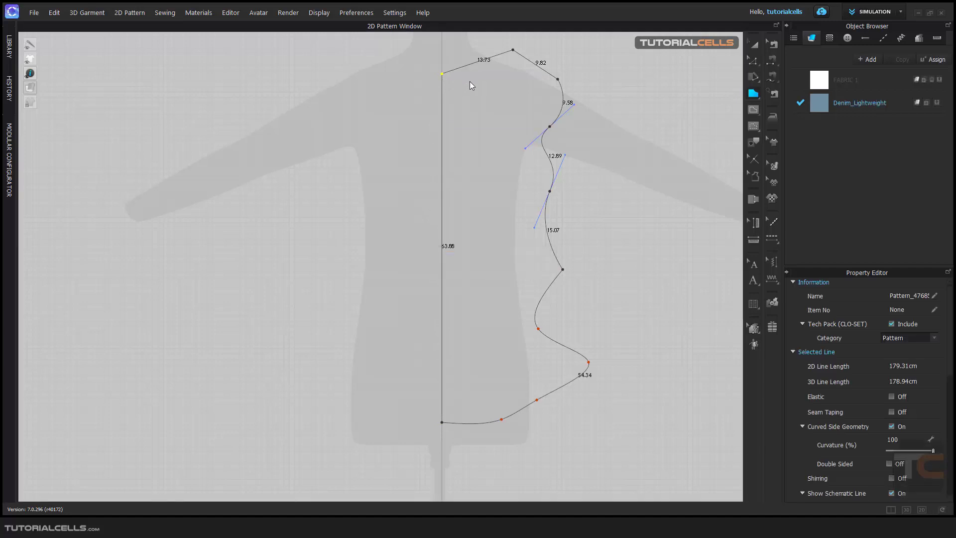
Move the whole bodice piece slightly up and to the right with Transform Pattern
key(a)
right_drag(506, 154, 513, 180)
scroll(529, 162, up, 2)
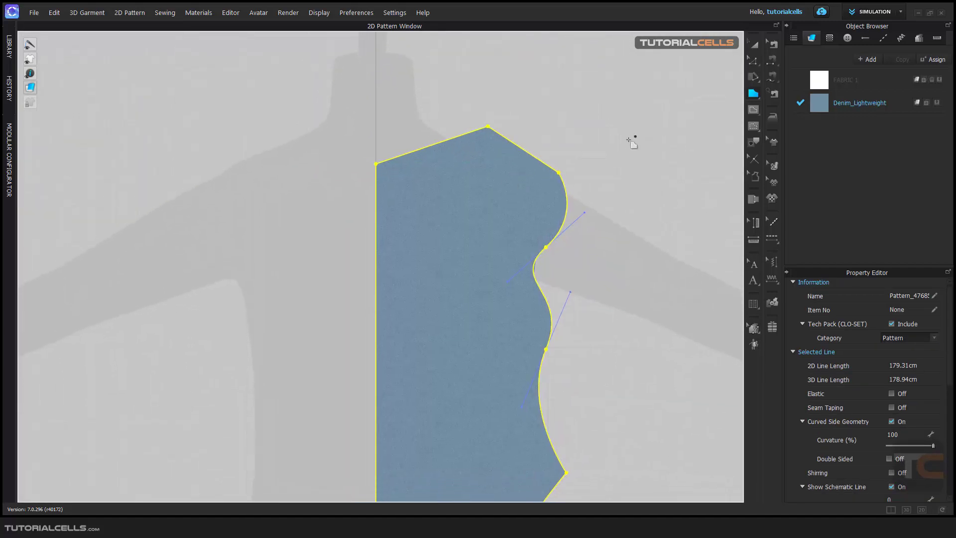
click(754, 49)
drag(493, 205, 514, 191)
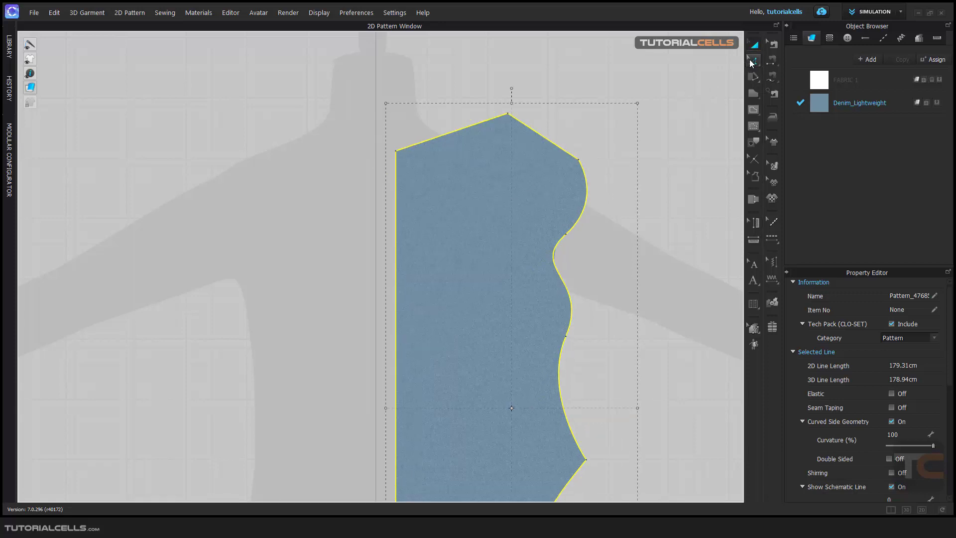
Switch back to plain Edit Pattern mode from the toolbar flyout
click(753, 61)
click(756, 64)
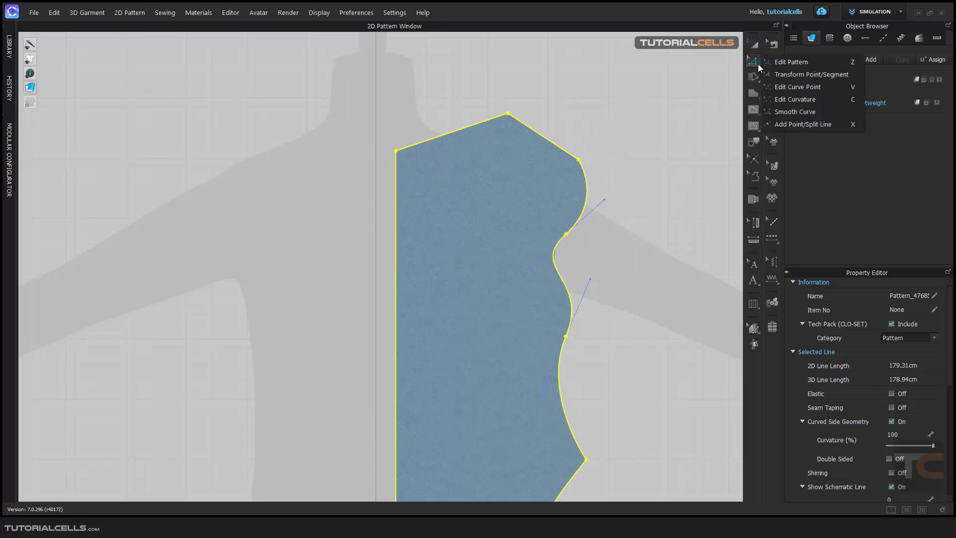
click(854, 64)
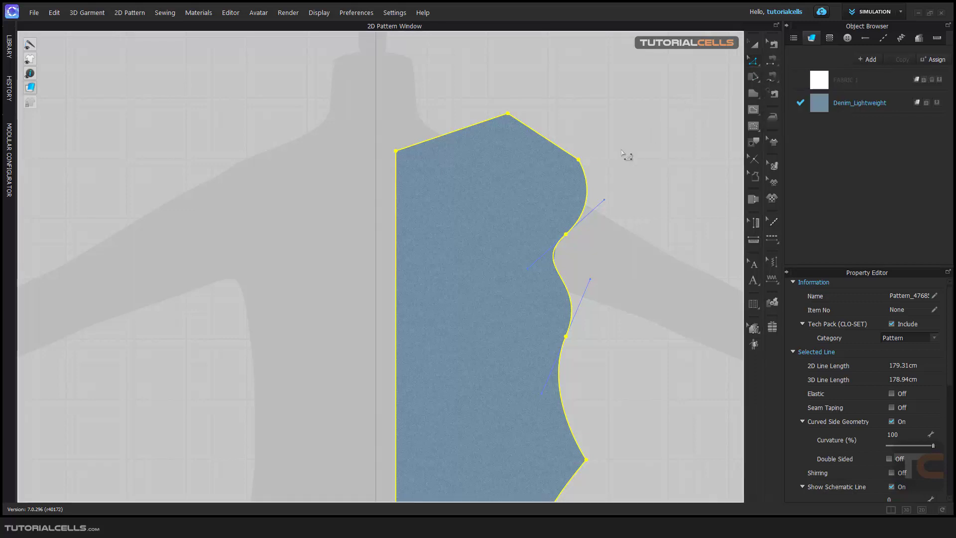
scroll(604, 159, down, 3)
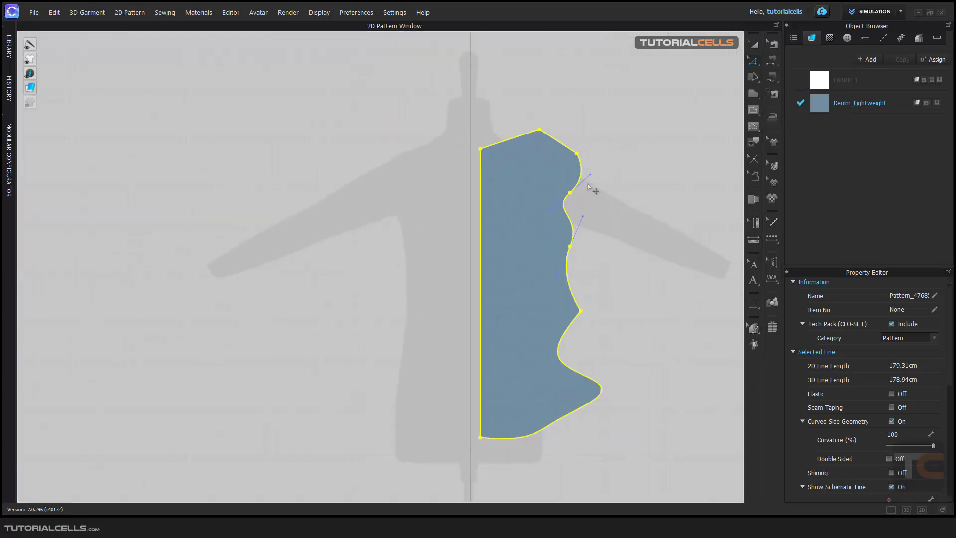
scroll(593, 189, up, 3)
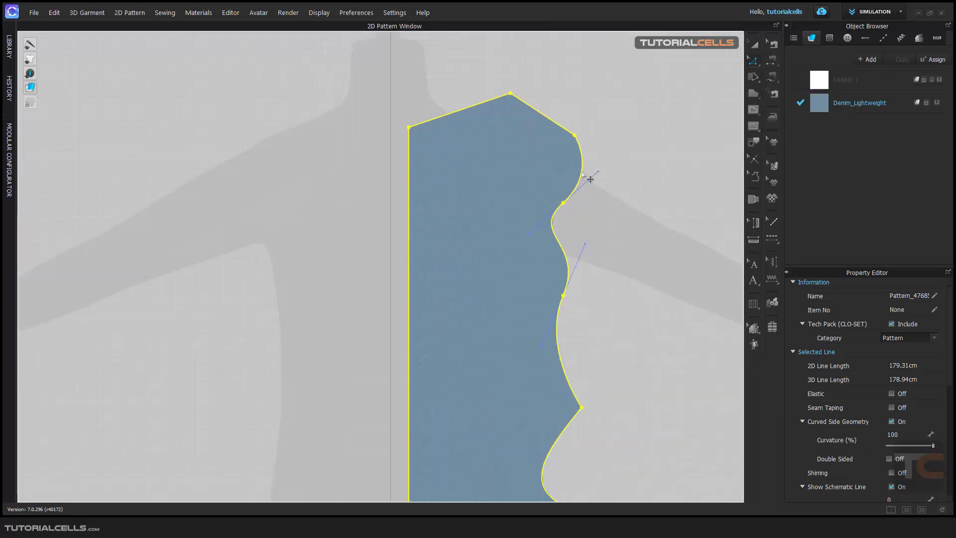
Pull the shoulder-end point outward along the slope, previewing a 13.57 shoulder line
click(643, 128)
scroll(632, 137, down, 3)
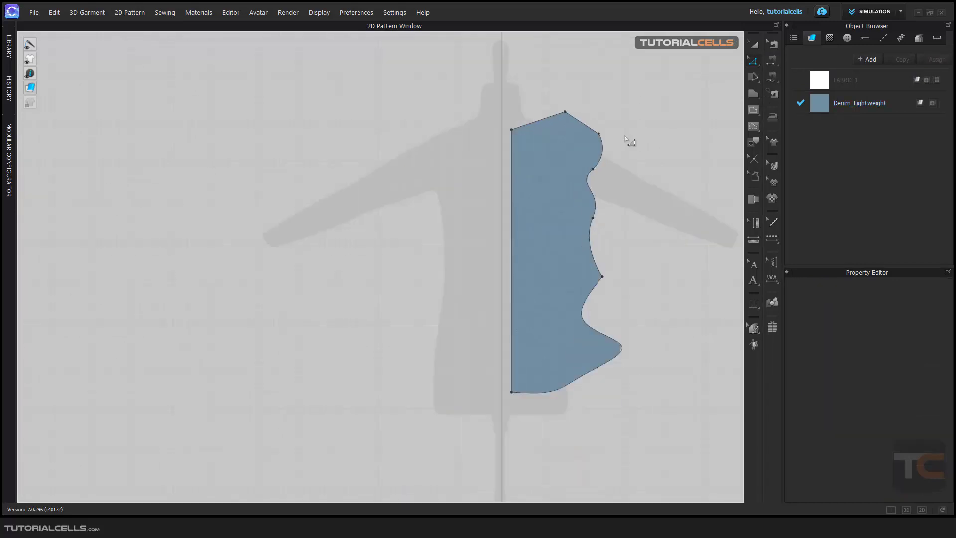
scroll(598, 139, up, 6)
middle_drag(586, 133, 549, 226)
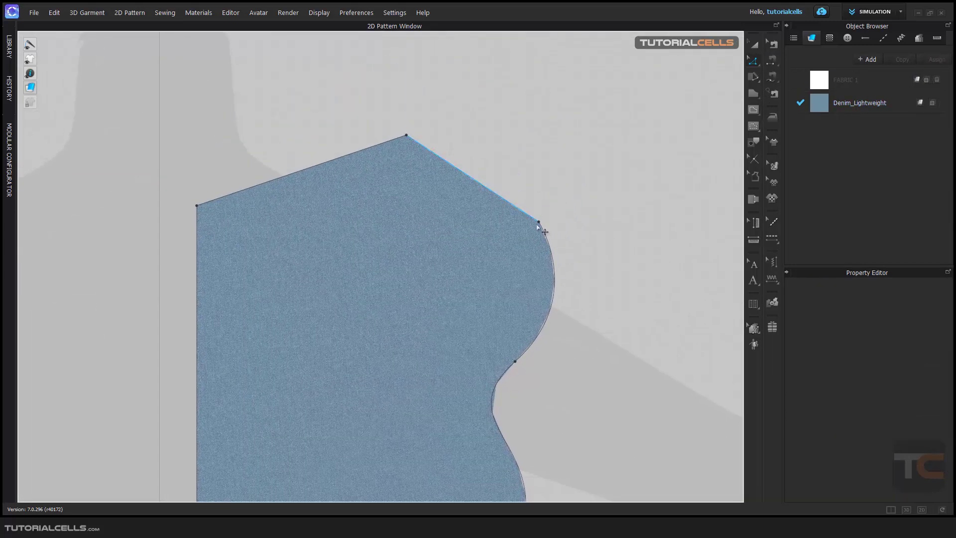
drag(545, 231, 588, 206)
right_click(623, 140)
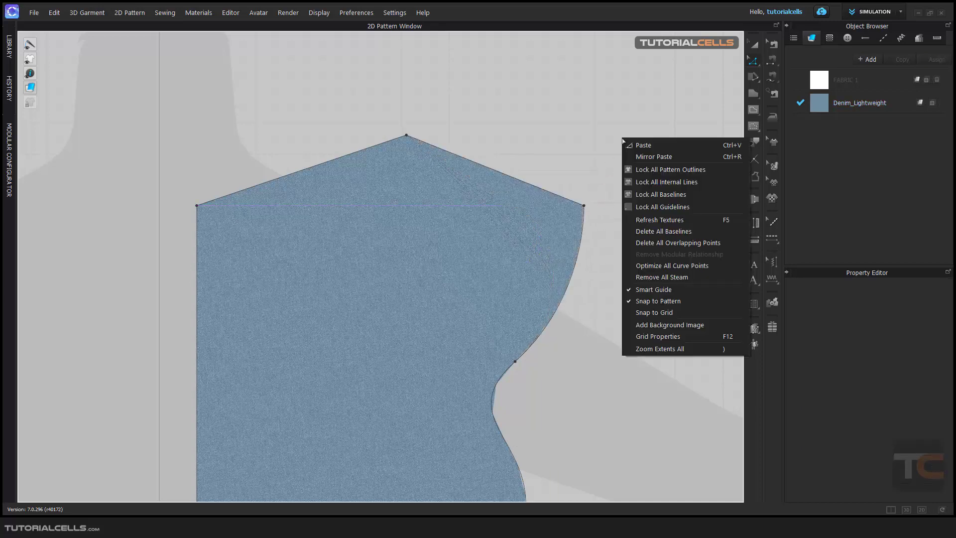
middle_drag(561, 137, 561, 153)
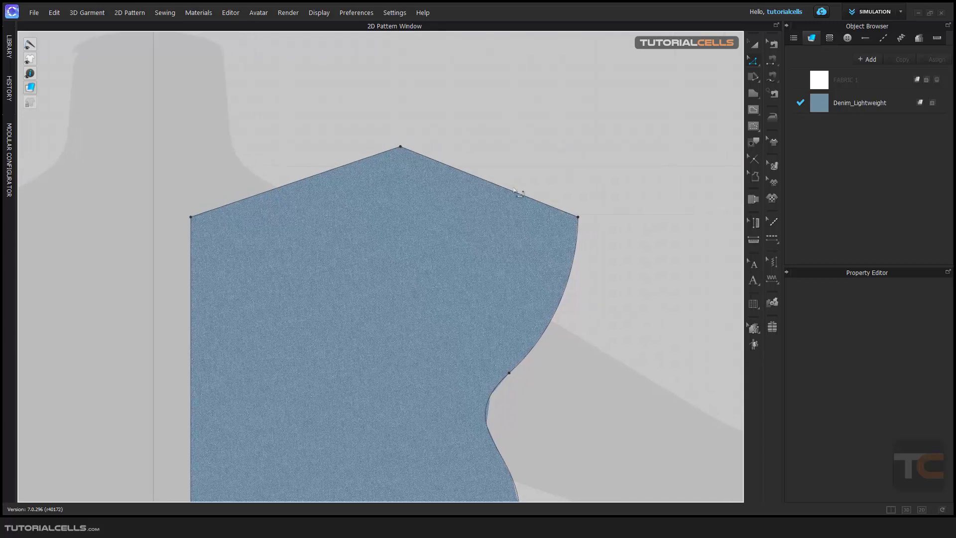
drag(577, 220, 607, 219)
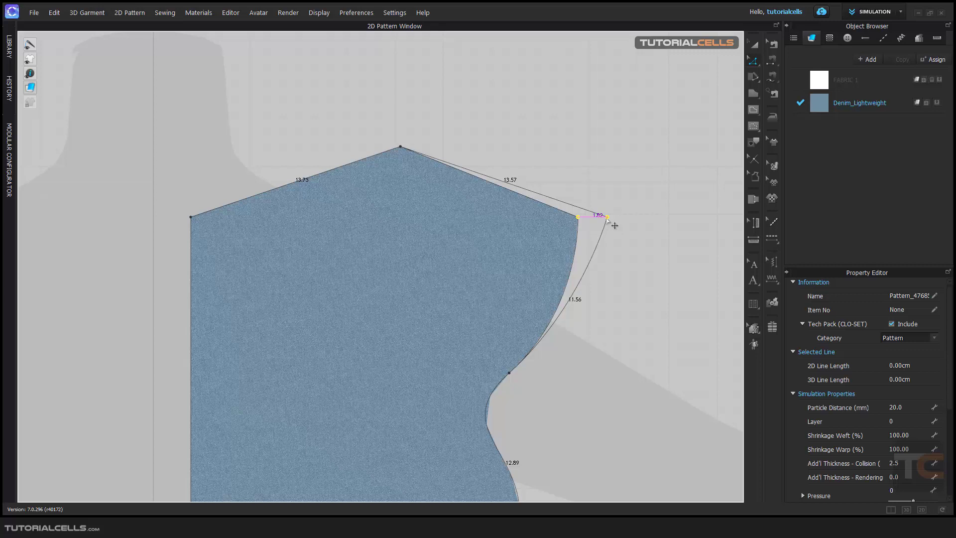
In Moving Distance, choose the shoulder line (Line 1) and set its length to 10 cm
right_click(607, 218)
drag(530, 185, 364, 181)
click(394, 205)
click(309, 206)
click(393, 205)
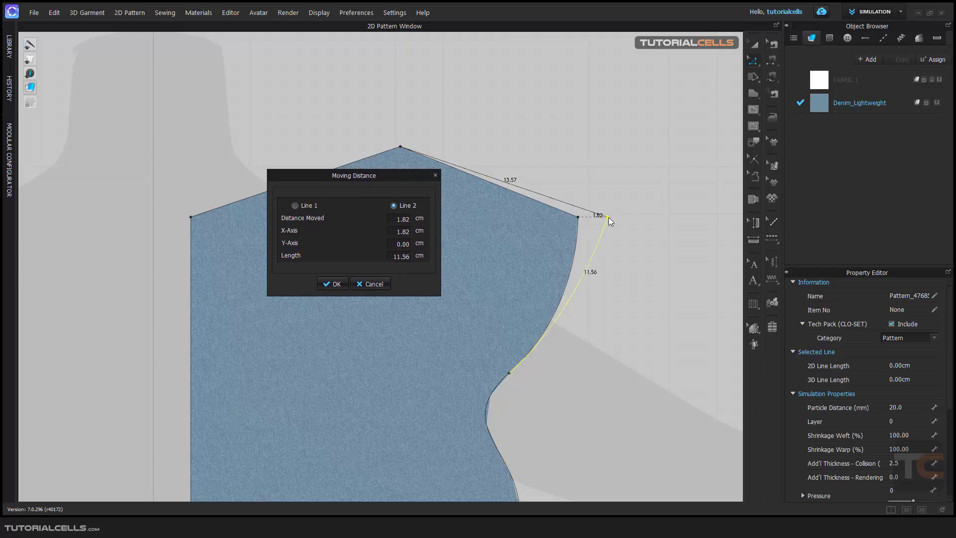
click(310, 206)
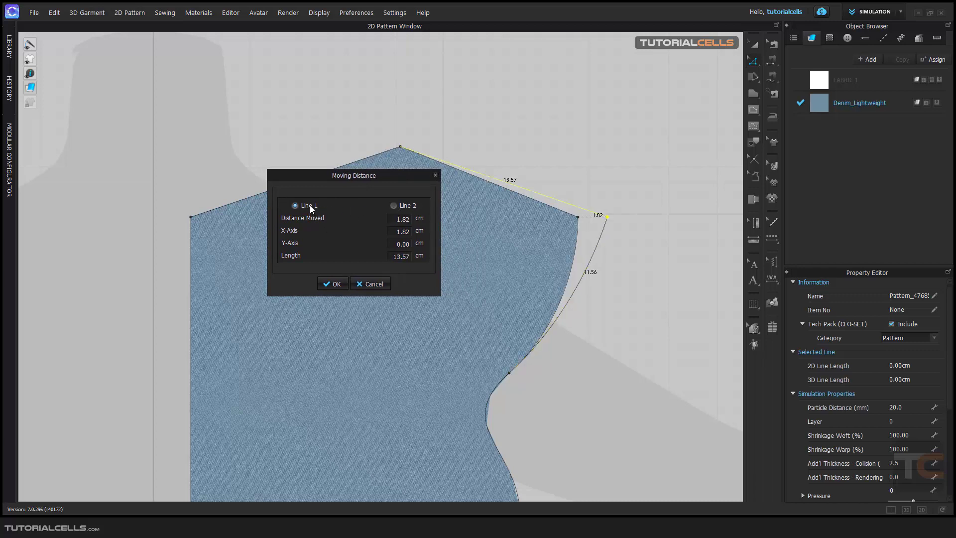
click(394, 205)
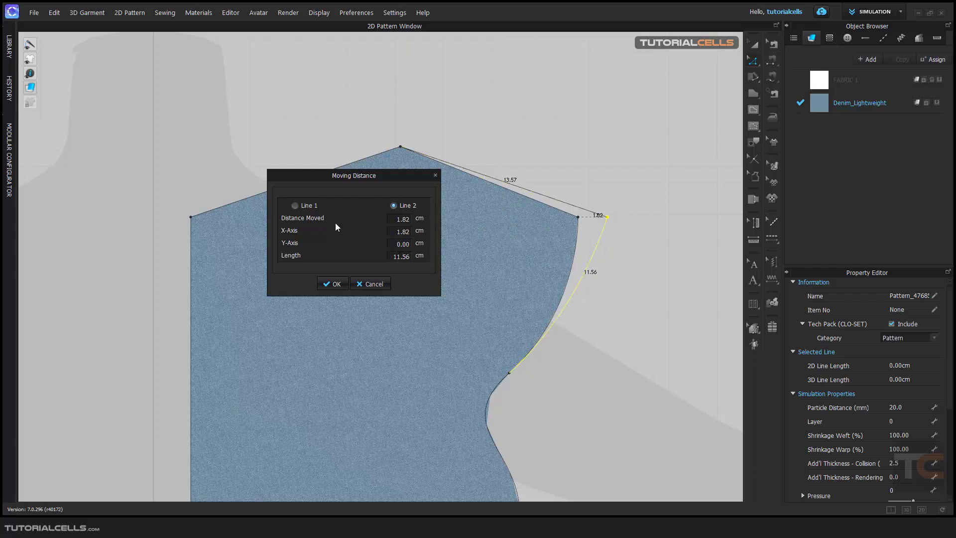
click(301, 206)
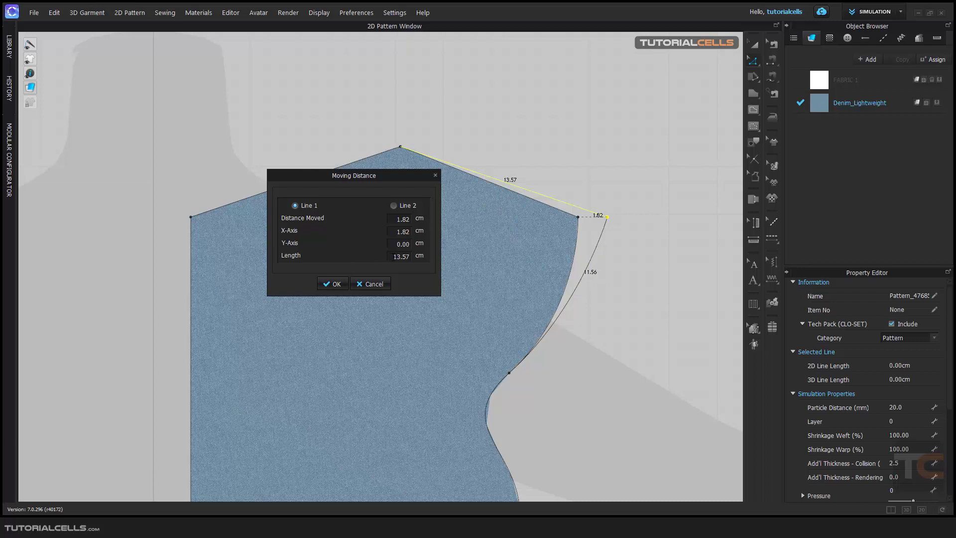
double_click(390, 258)
text(10)
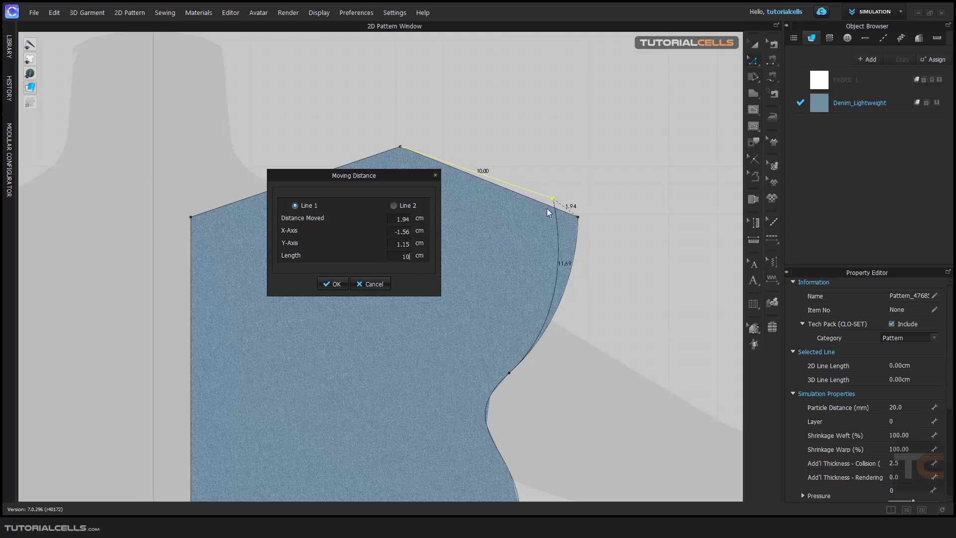
click(332, 284)
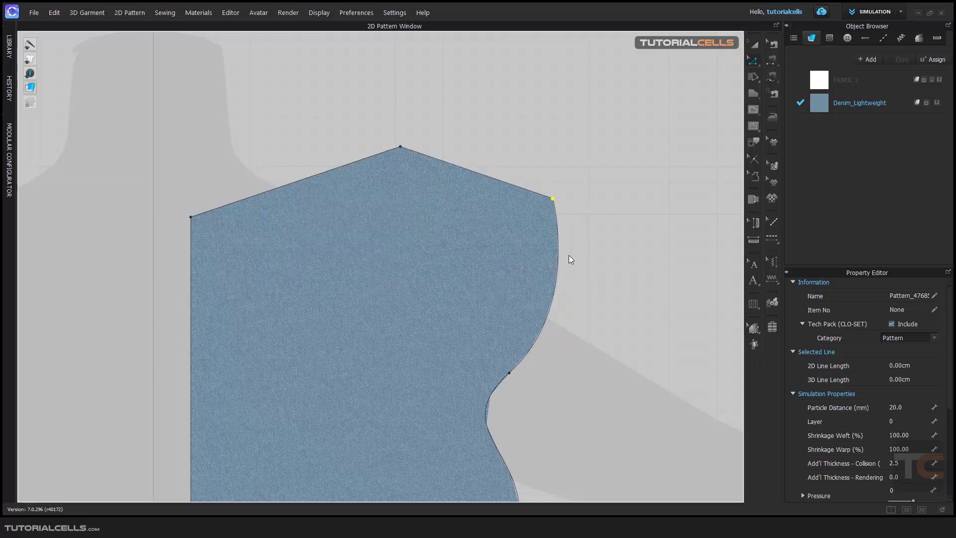
Cancel a second shoulder-corner move that previewed 12.02 cm
drag(567, 203, 581, 218)
right_click(581, 217)
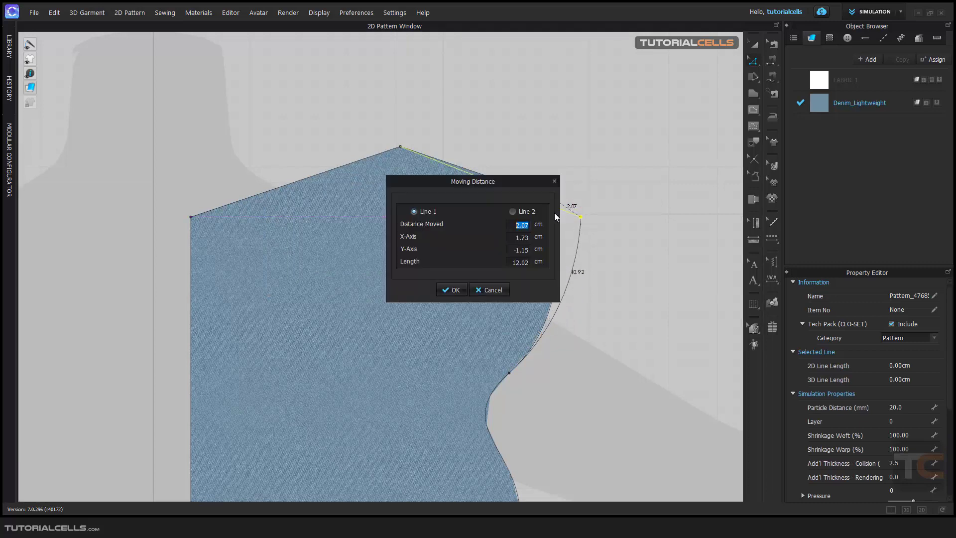
click(495, 289)
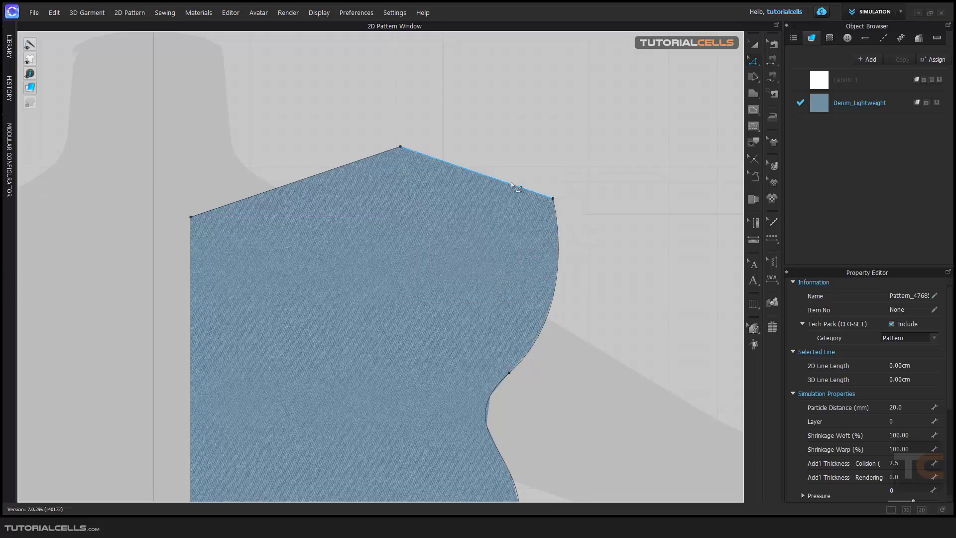
Select the 10 cm shoulder line and frame the bodice's shoulder area
click(512, 183)
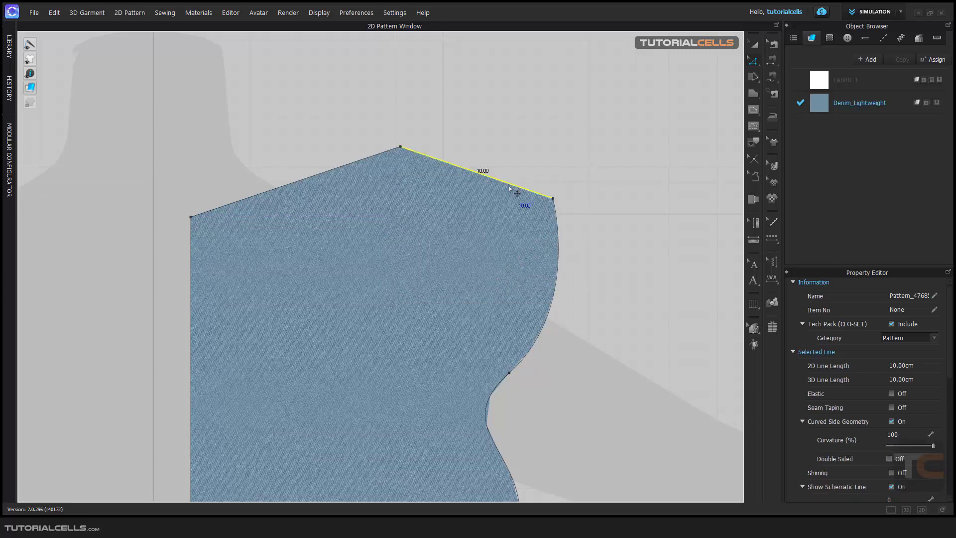
drag(509, 186, 528, 160)
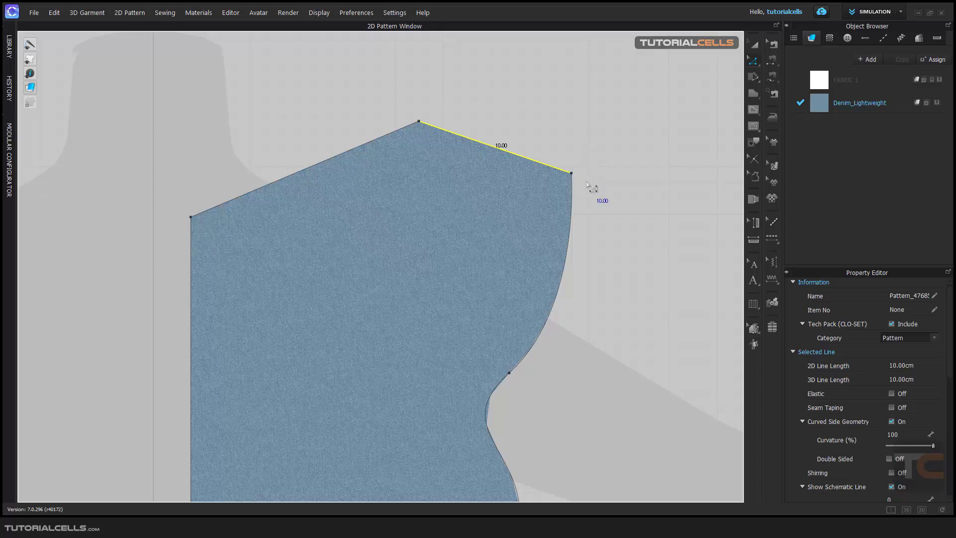
scroll(592, 187, down, 4)
middle_drag(520, 279, 516, 150)
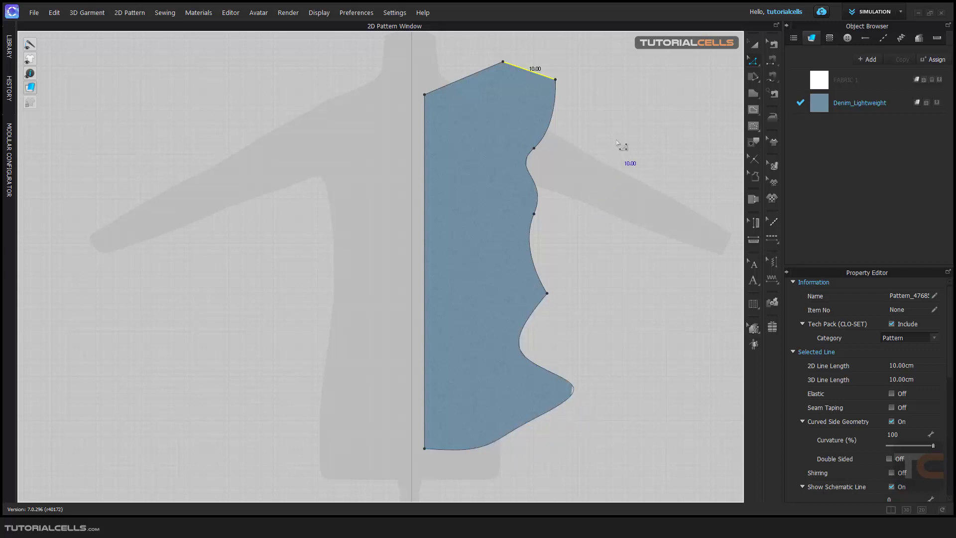
scroll(581, 153, up, 3)
scroll(602, 265, down, 2)
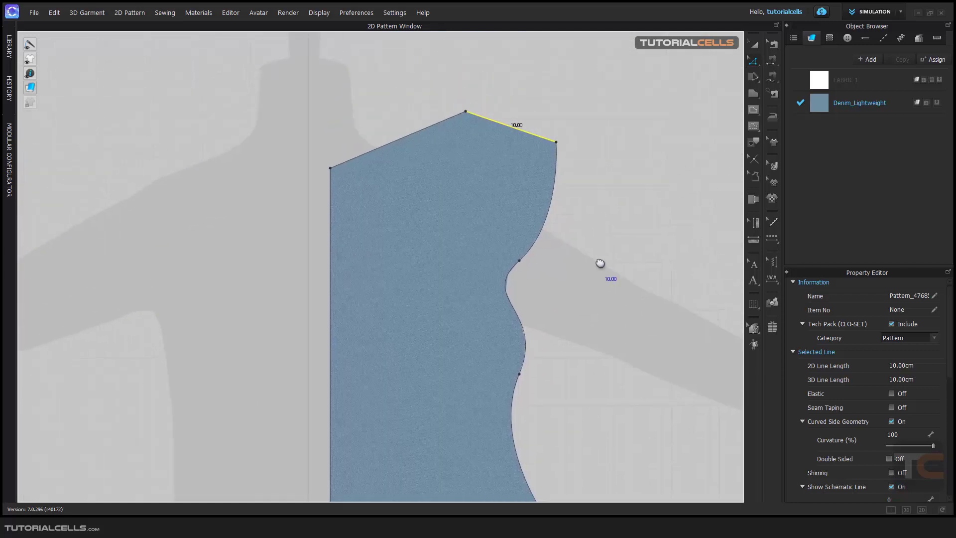
scroll(504, 171, up, 3)
middle_drag(504, 170, 554, 241)
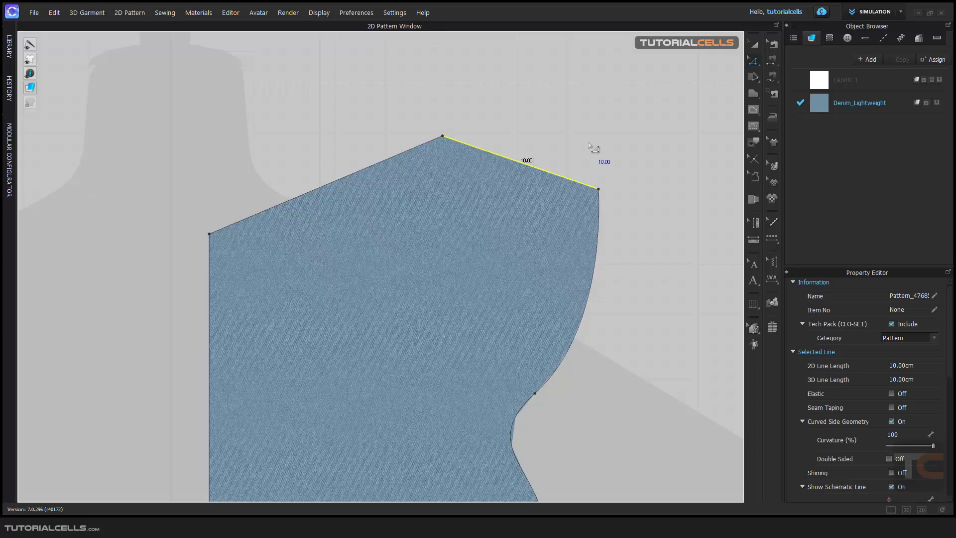
scroll(589, 153, down, 5)
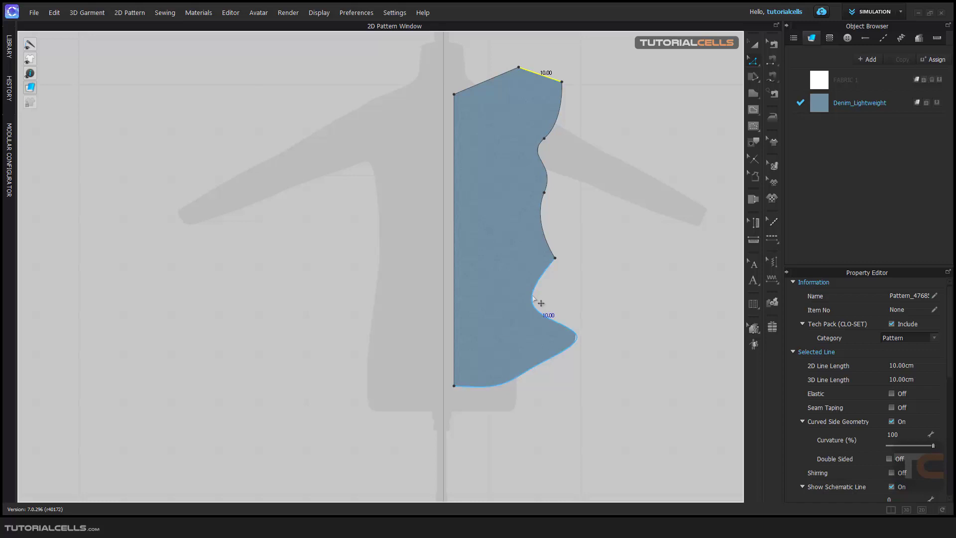
scroll(533, 297, up, 3)
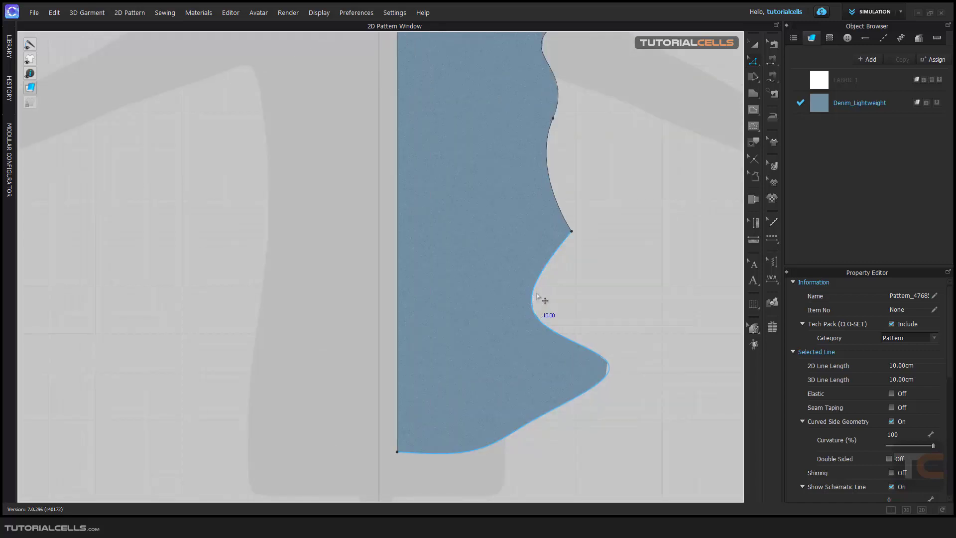
scroll(485, 325, down, 3)
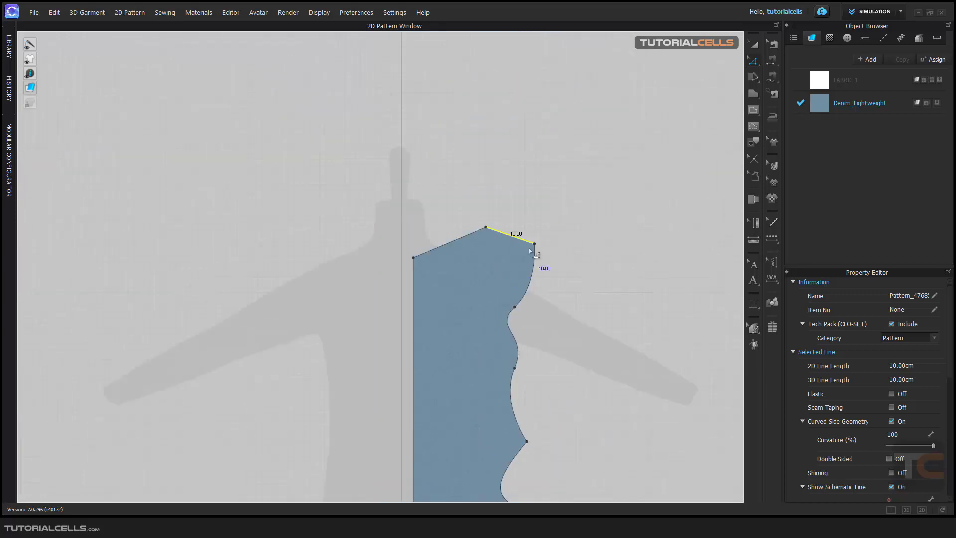
scroll(537, 257, up, 3)
scroll(540, 264, up, 2)
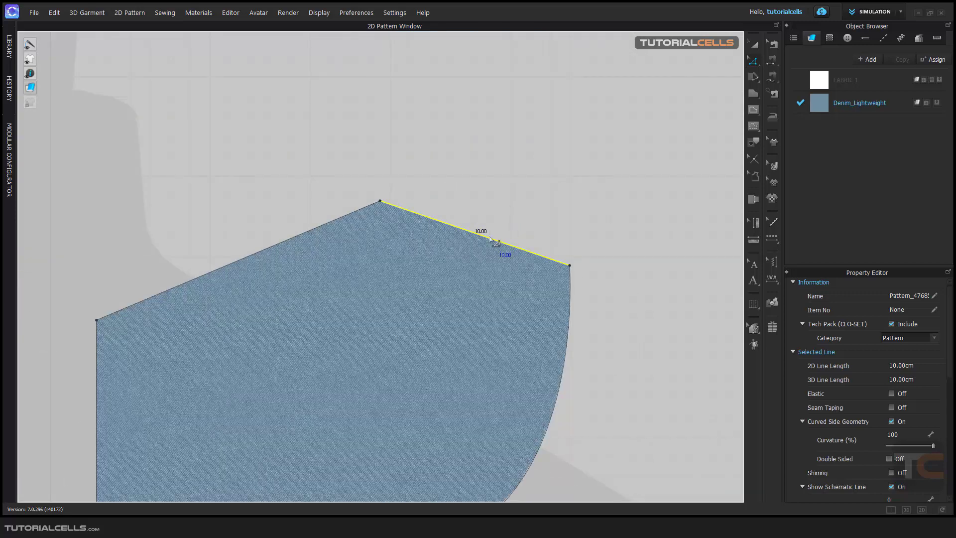
Move the shoulder edge exactly 2 cm outward, keeping its 10 cm length
drag(498, 241, 316, 203)
right_click(504, 223)
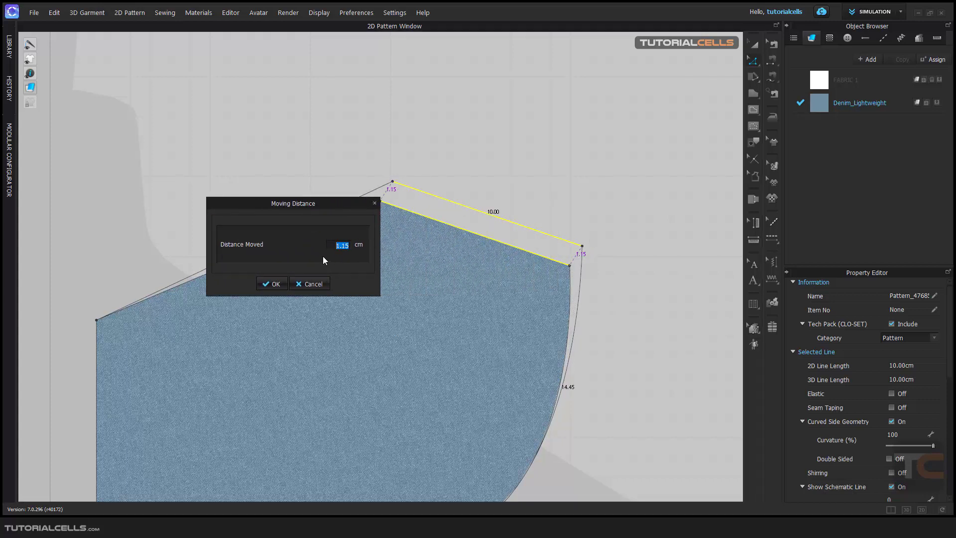
text(2)
click(269, 285)
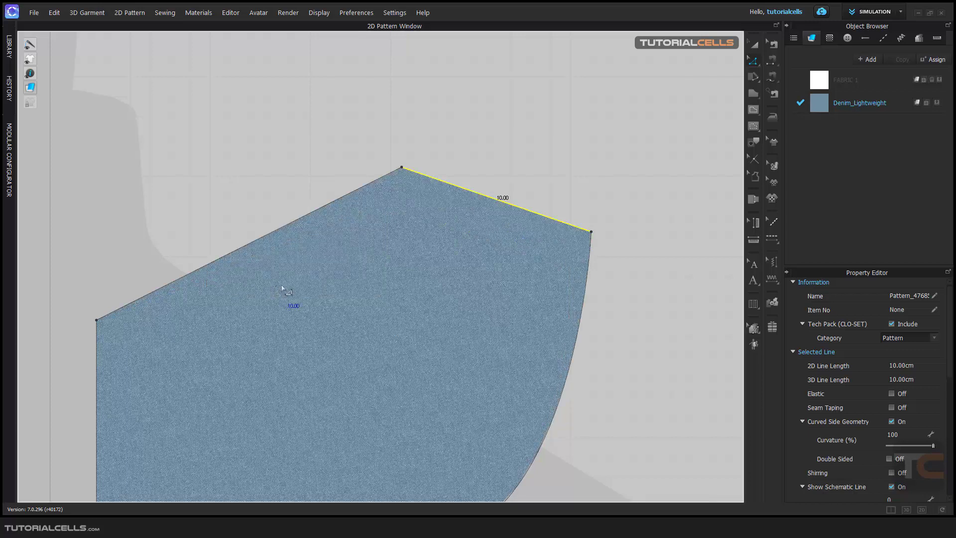
scroll(353, 286, down, 4)
drag(428, 254, 425, 267)
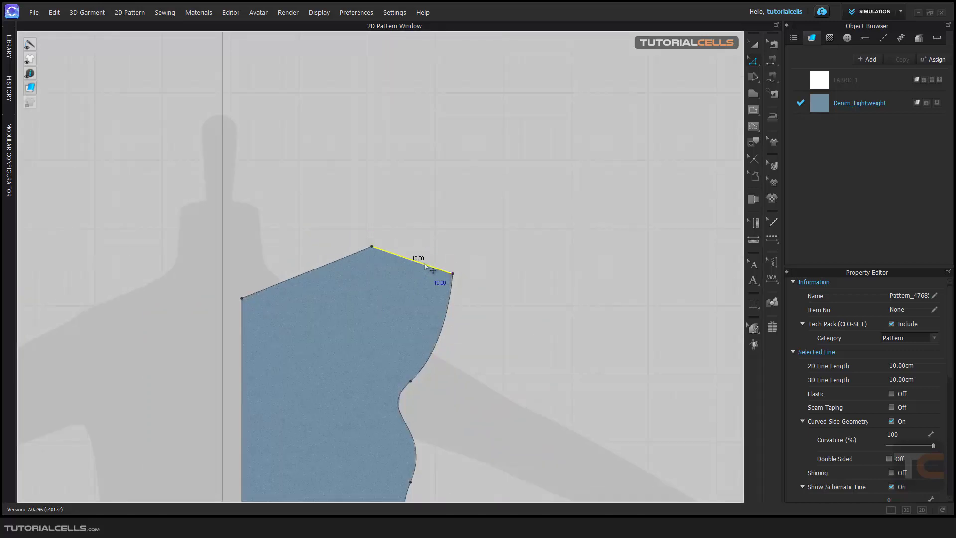
Convert the shoulder tip into a curve point, undoing an accidental delete
right_click(453, 273)
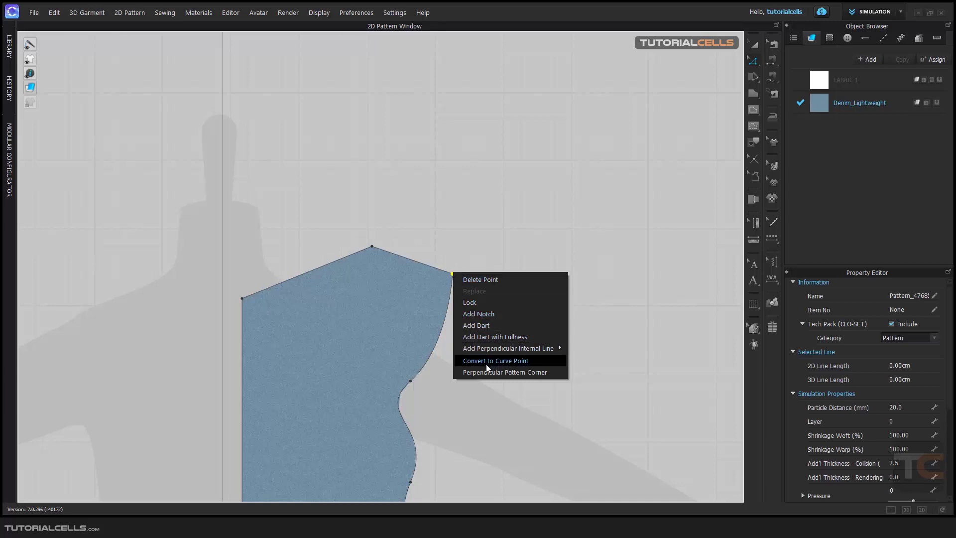
click(483, 280)
key(ctrl+z)
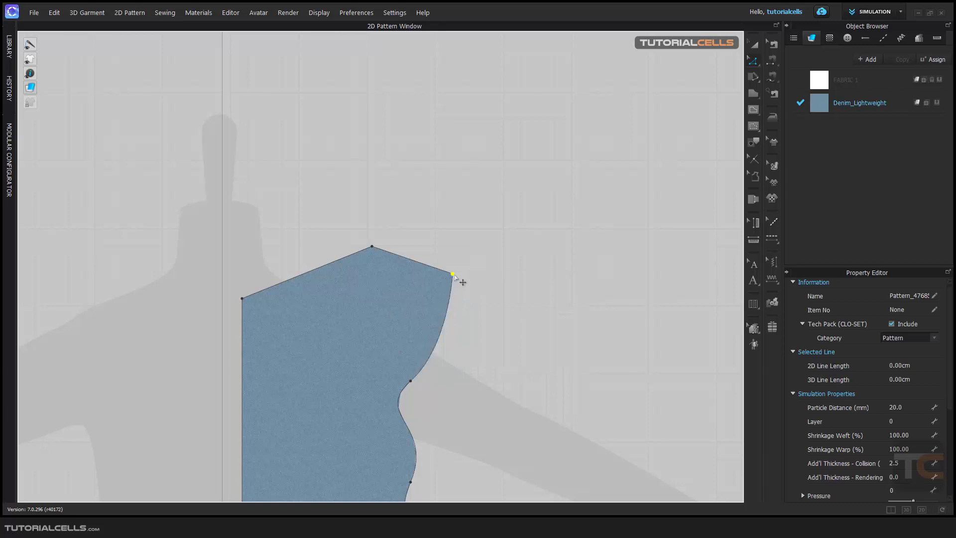
right_click(453, 274)
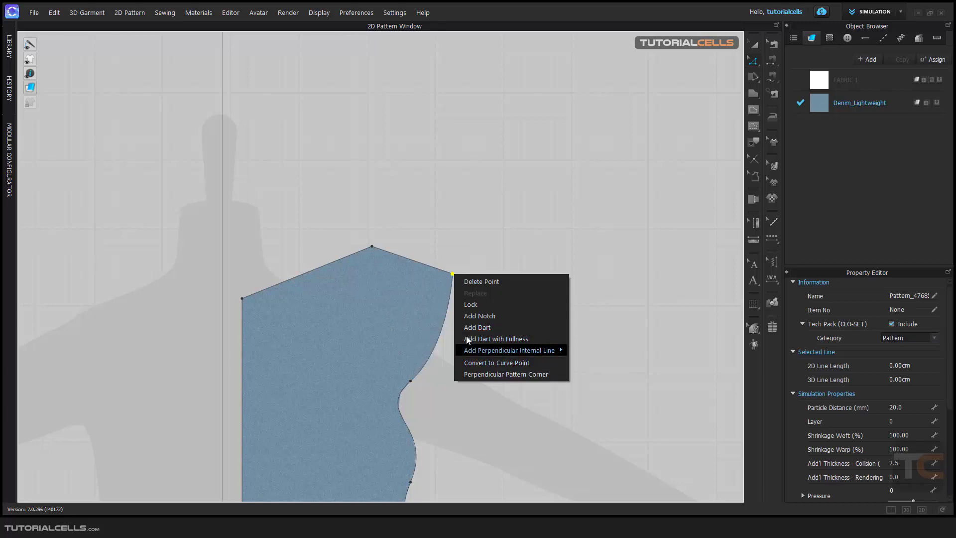
click(479, 366)
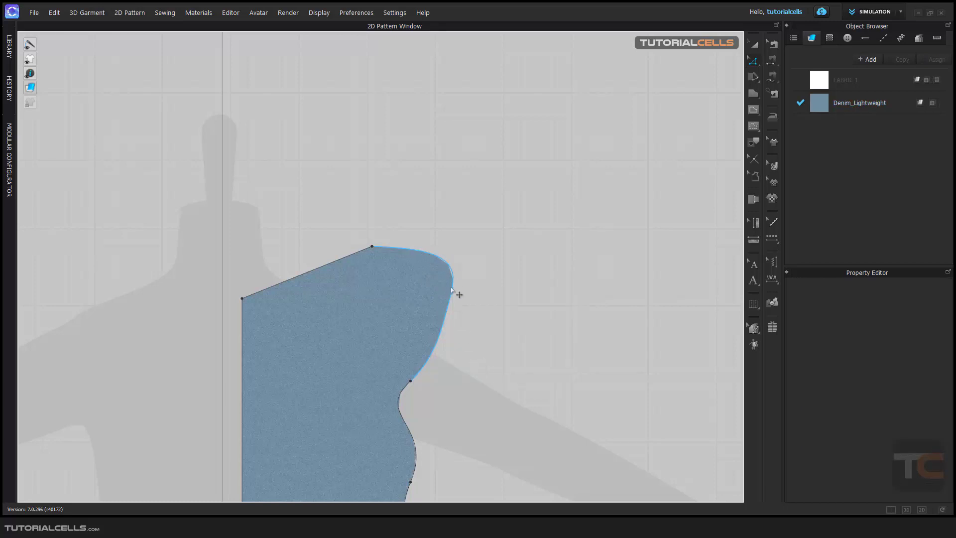
With Edit Curve Point, drag curve points to reshape the armhole and lower edge
scroll(451, 293, up, 3)
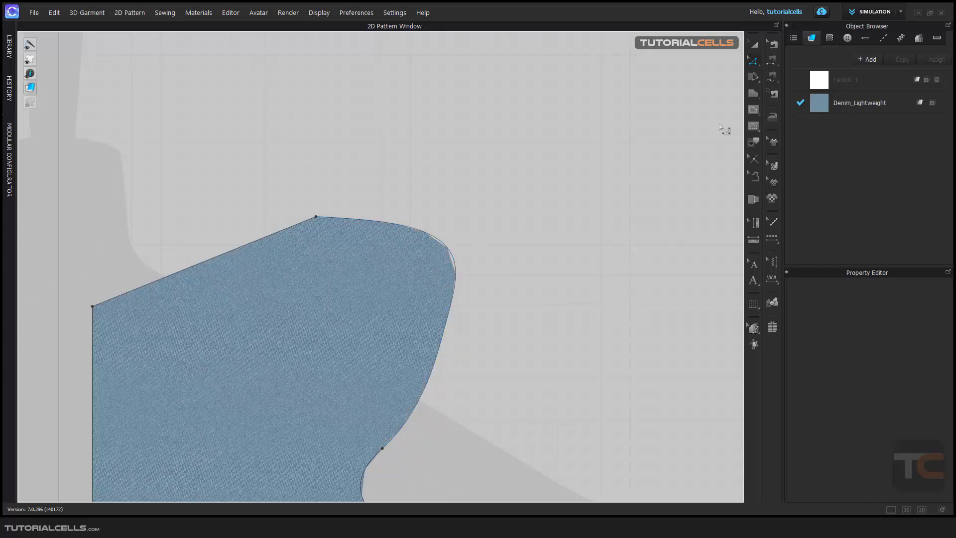
click(753, 60)
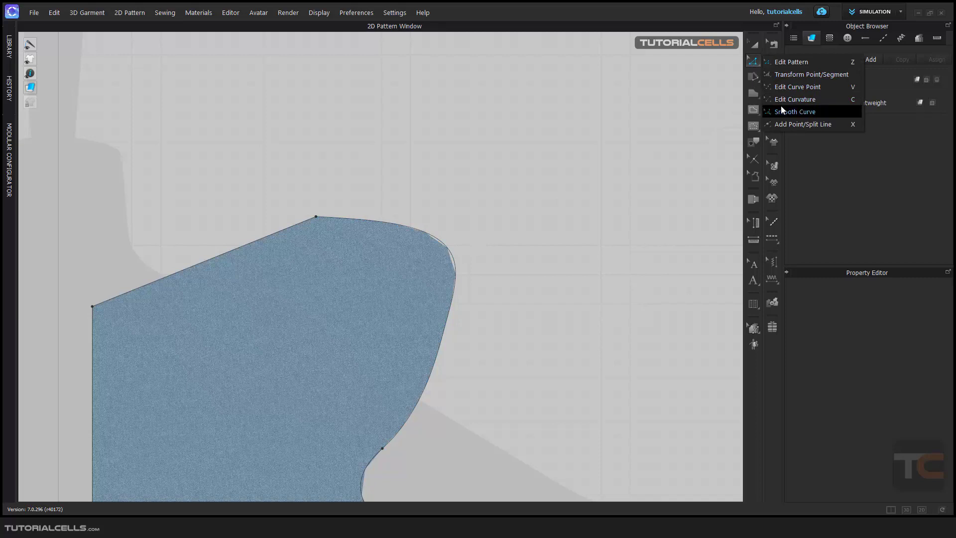
click(797, 86)
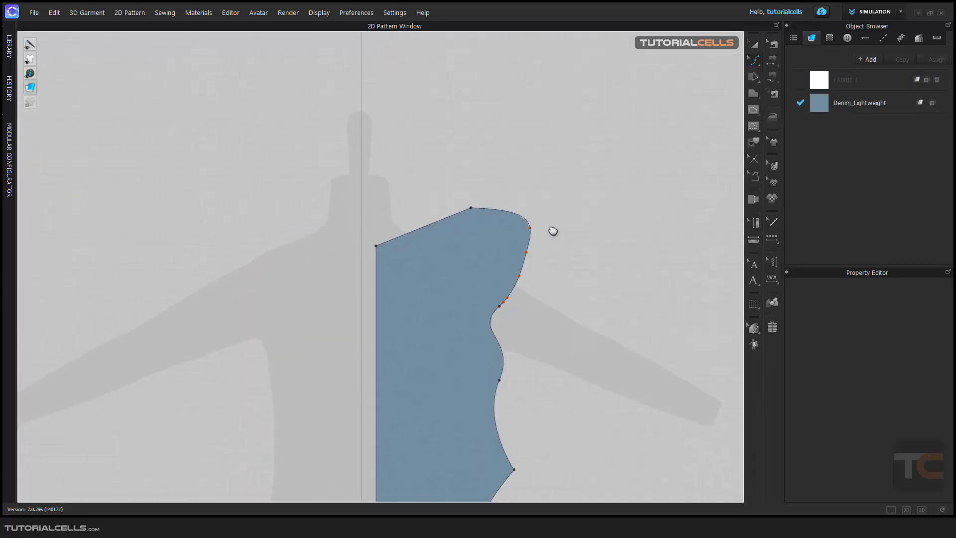
middle_drag(551, 229, 566, 144)
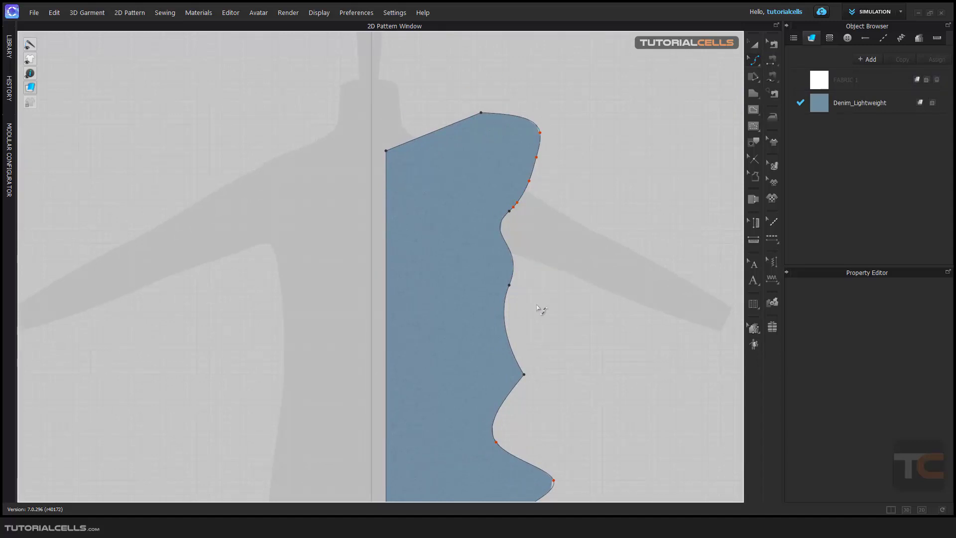
middle_drag(540, 313, 527, 150)
mouse_move(486, 280)
mouse_down()
mouse_move(501, 269)
mouse_move(493, 274)
mouse_up()
drag(538, 313, 519, 316)
mouse_move(479, 357)
mouse_down()
mouse_move(483, 365)
mouse_move(463, 363)
mouse_up()
middle_drag(463, 363, 491, 175)
scroll(445, 135, up, 2)
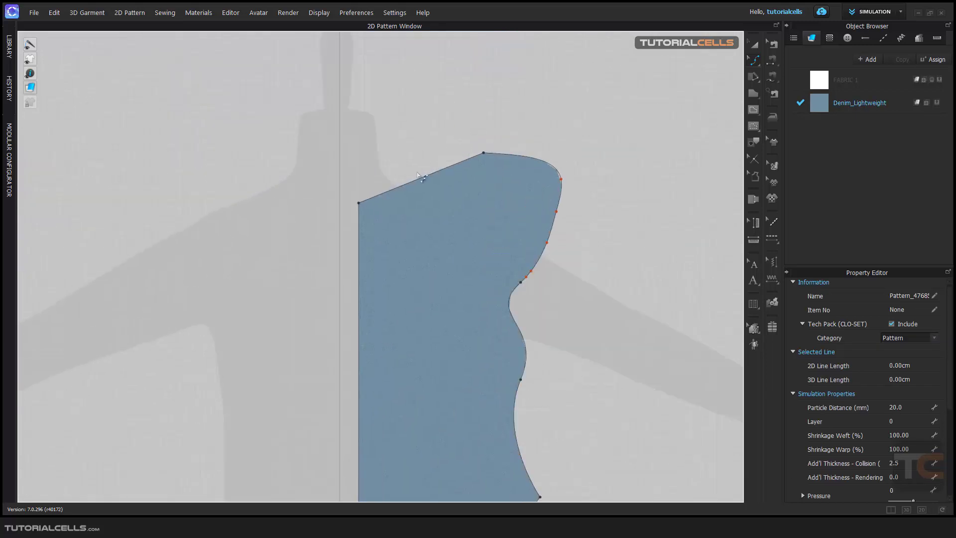
Undo a neckline bend and pull the concave side segment outward into a bulge
drag(428, 179, 443, 212)
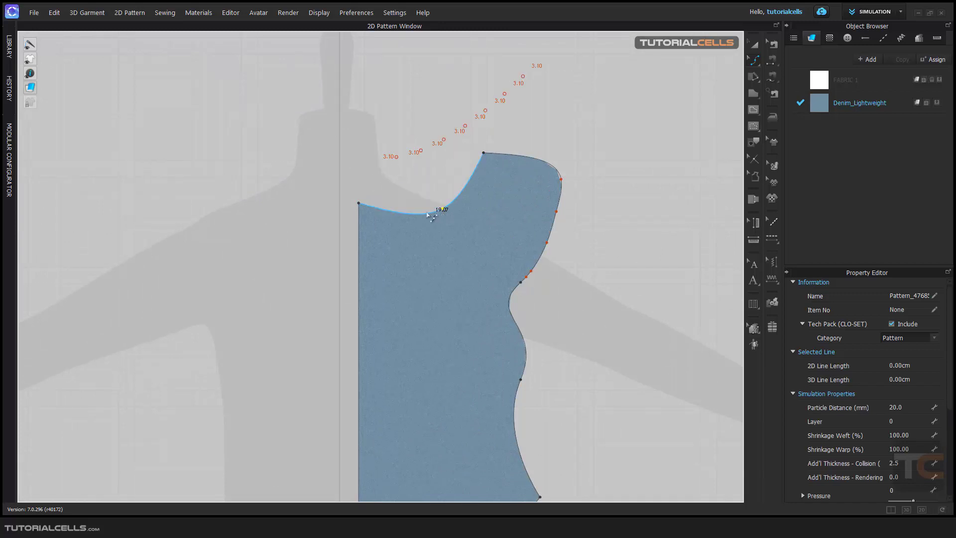
key(ctrl+z)
scroll(590, 200, down, 2)
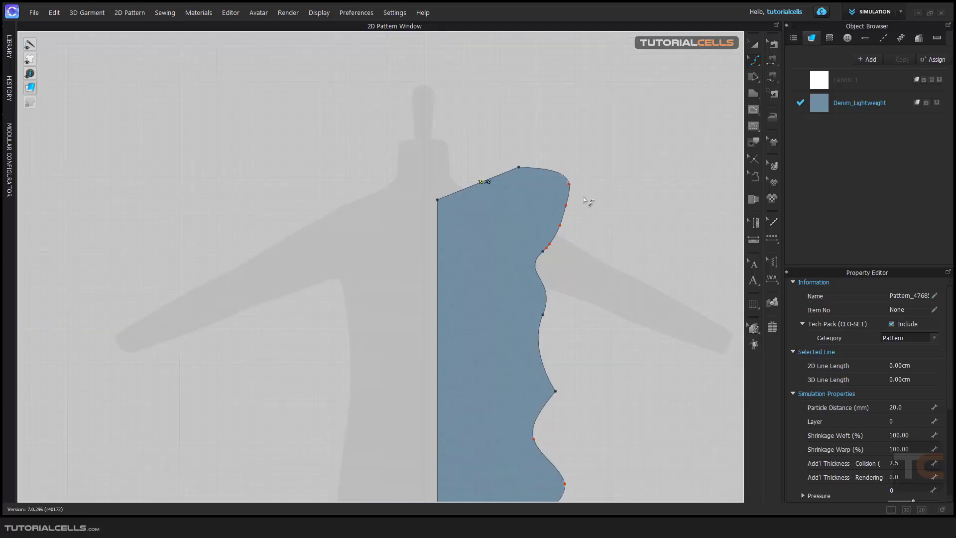
drag(540, 308, 573, 287)
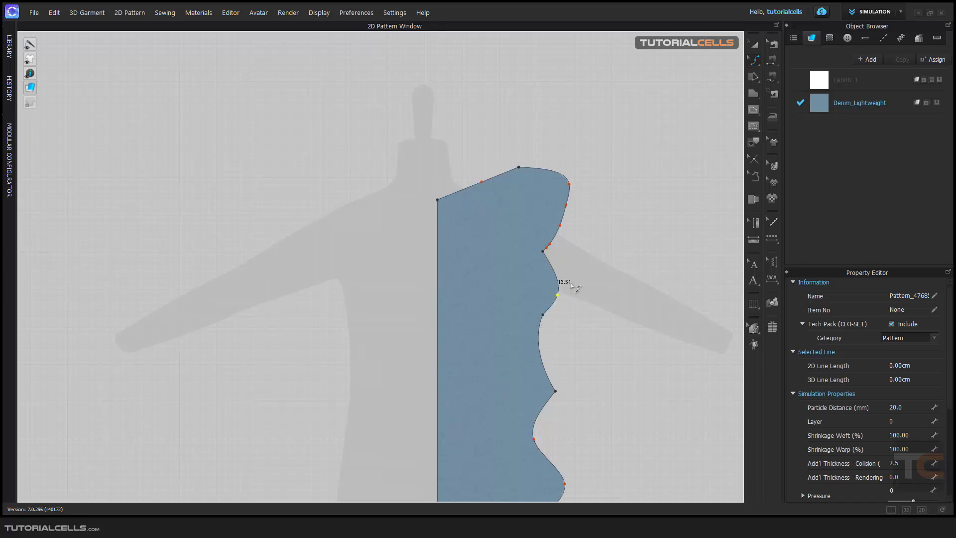
click(753, 60)
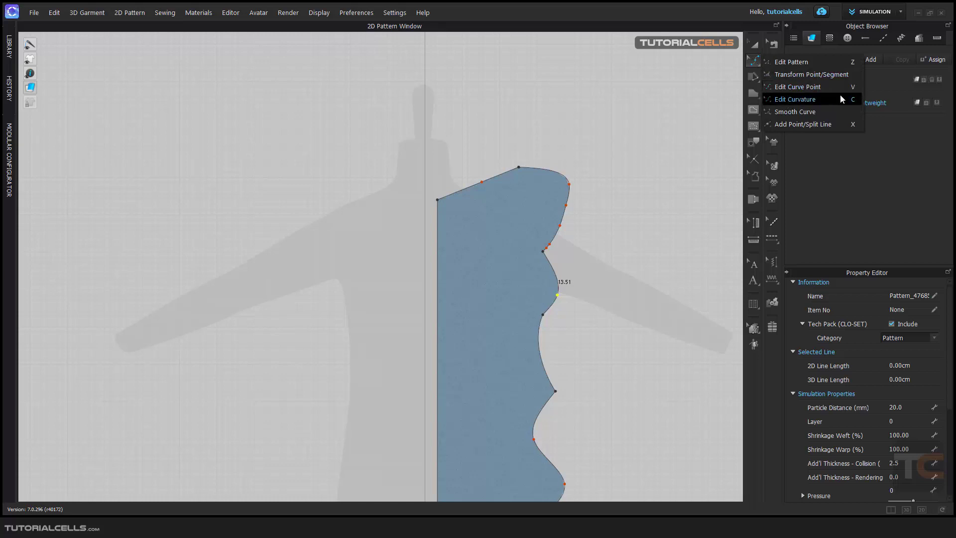
Bend the side curve segment outward and shift its curve point right
click(829, 87)
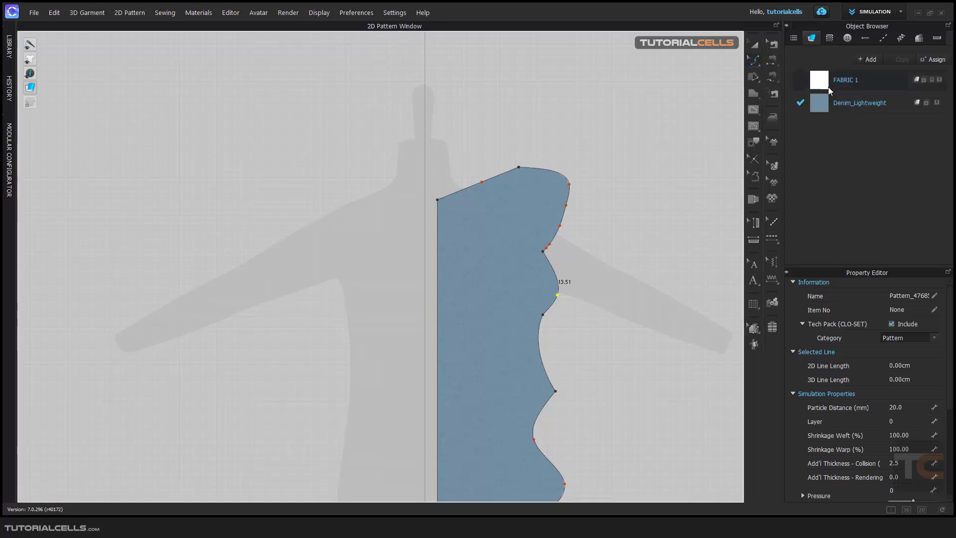
click(624, 206)
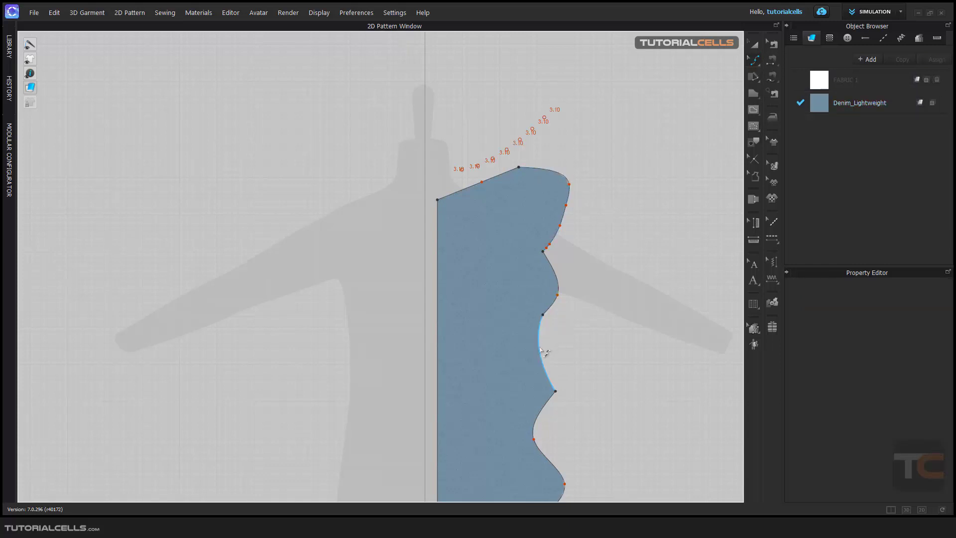
scroll(543, 355, up, 5)
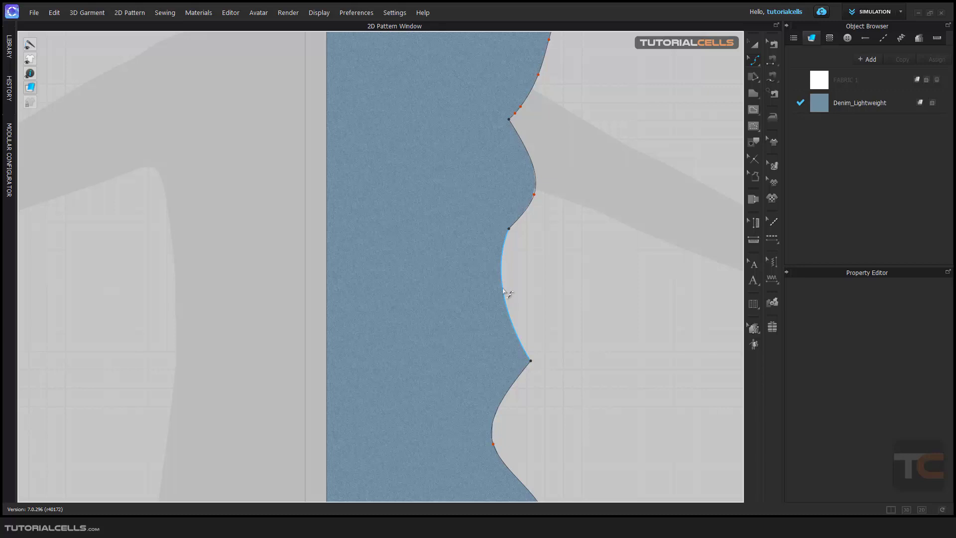
drag(504, 292, 487, 271)
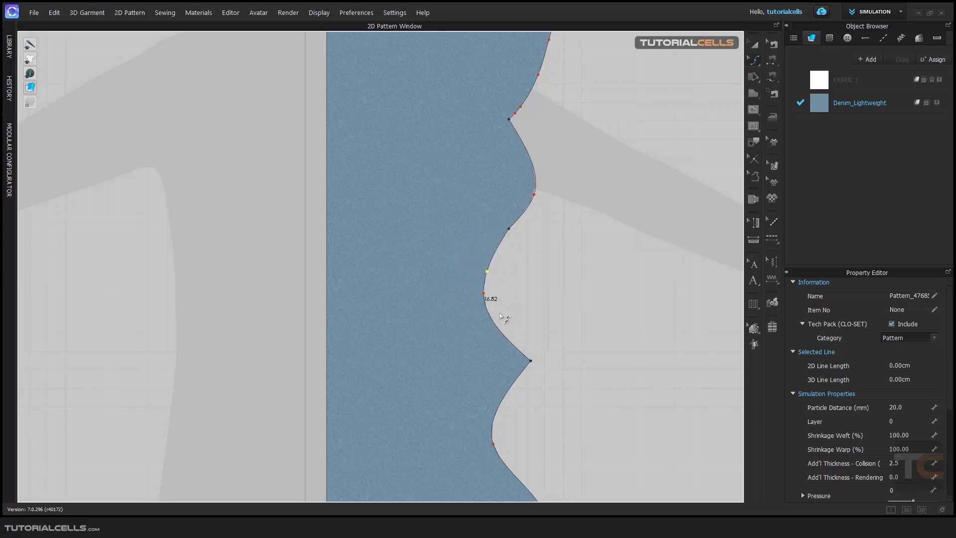
drag(488, 333, 508, 328)
Choose Edit Curvature from the Edit Pattern flyout
click(754, 60)
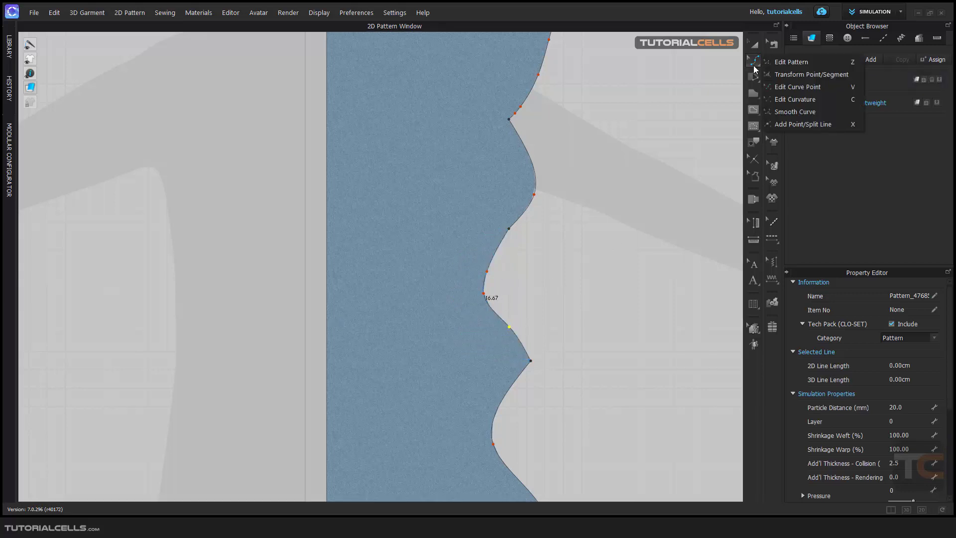
click(789, 100)
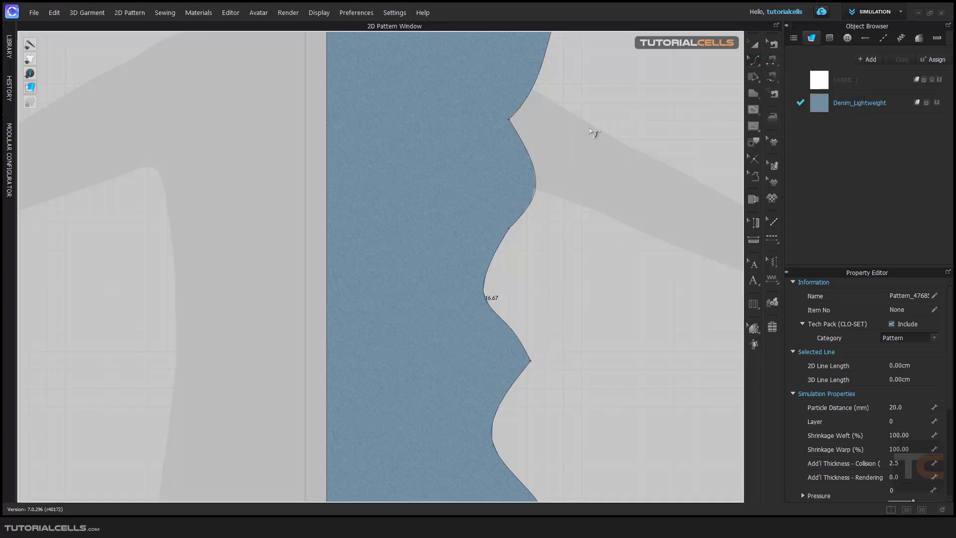
click(758, 59)
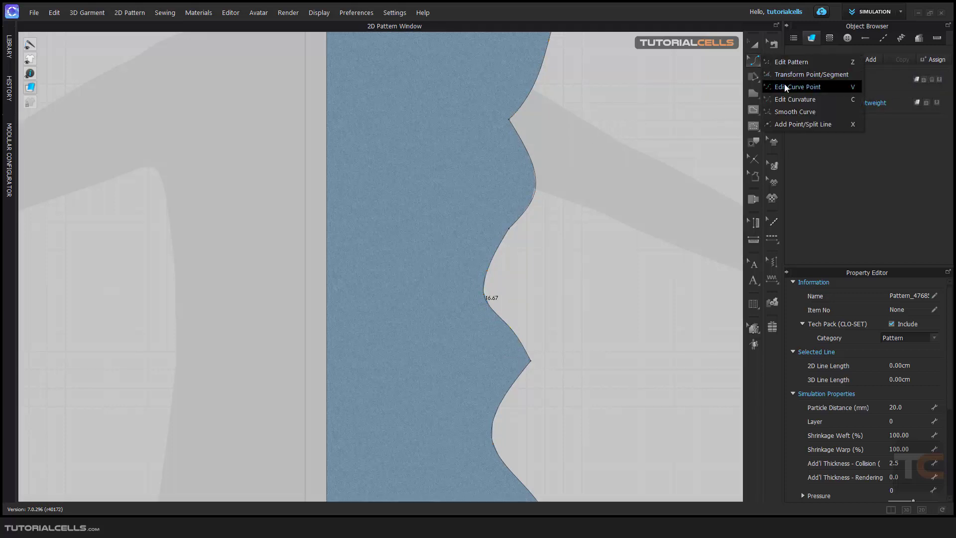
click(790, 98)
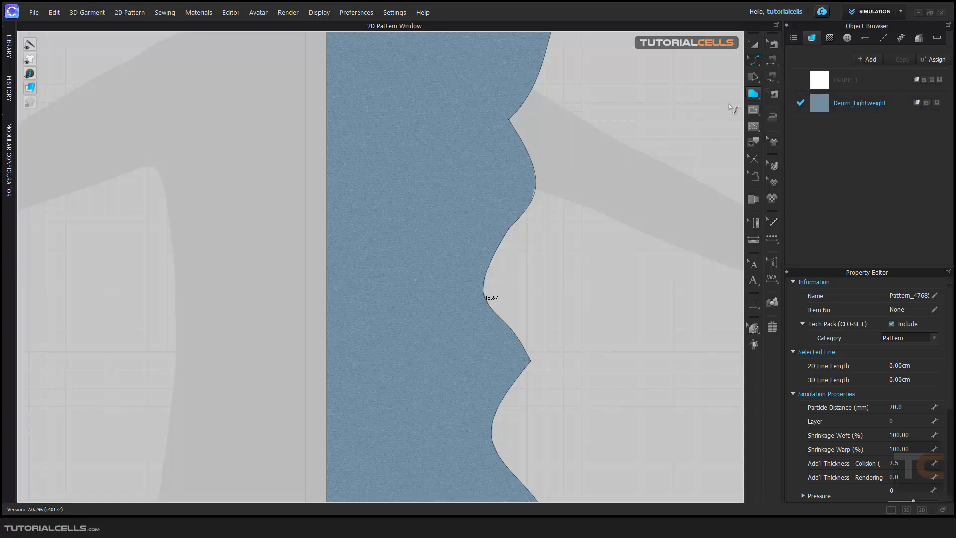
Bulge the side segment and drag the armhole curve out to 24.50 cm, then deselect
right_drag(615, 152, 602, 269)
mouse_move(519, 288)
mouse_down()
mouse_move(436, 289)
mouse_move(536, 294)
mouse_move(473, 295)
mouse_move(510, 294)
mouse_up()
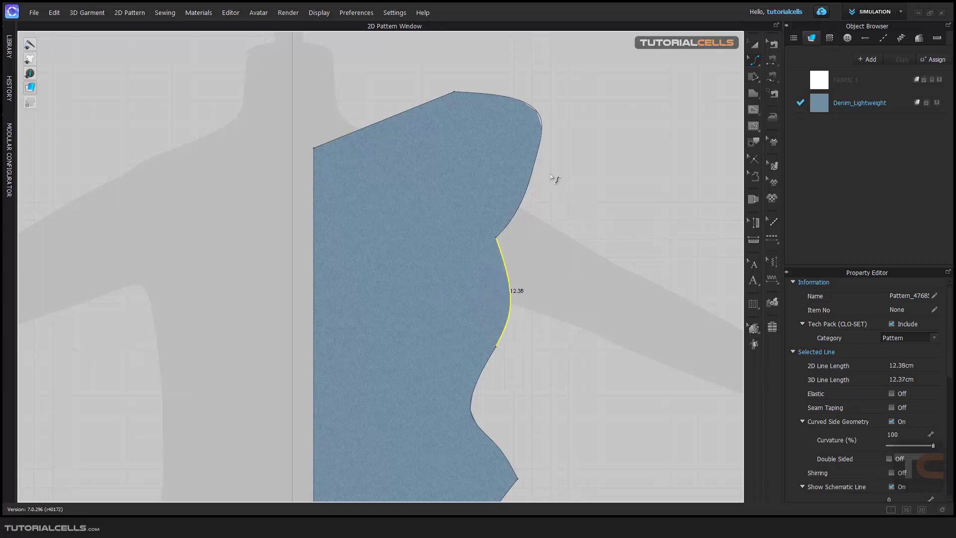
drag(531, 182, 496, 234)
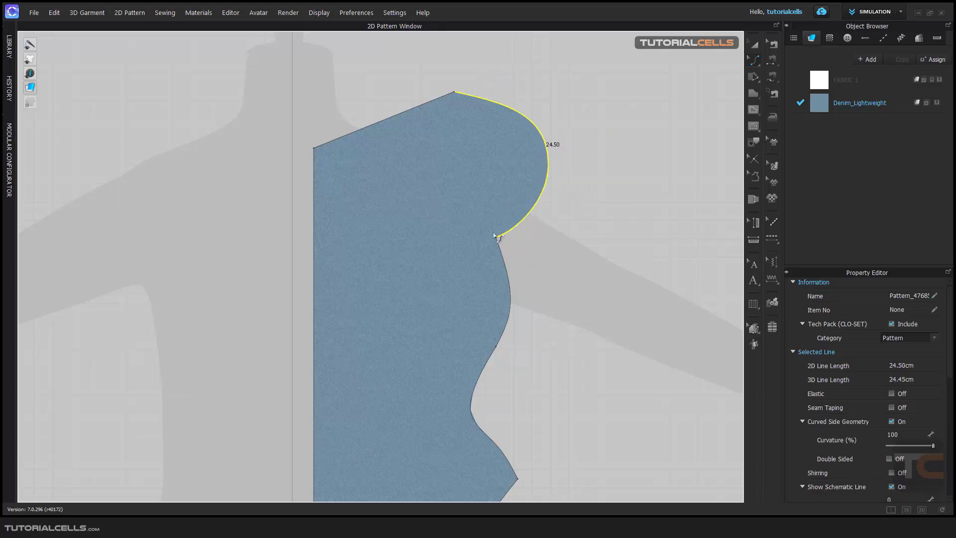
scroll(438, 238, down, 3)
scroll(440, 237, up, 3)
scroll(444, 235, down, 1)
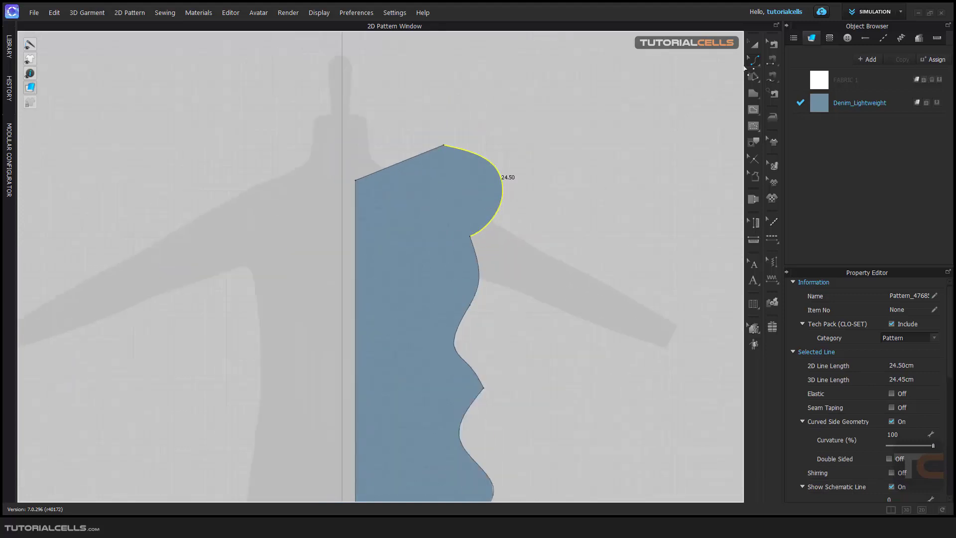
click(753, 60)
click(797, 86)
middle_drag(534, 214, 554, 232)
click(556, 203)
scroll(556, 203, up, 2)
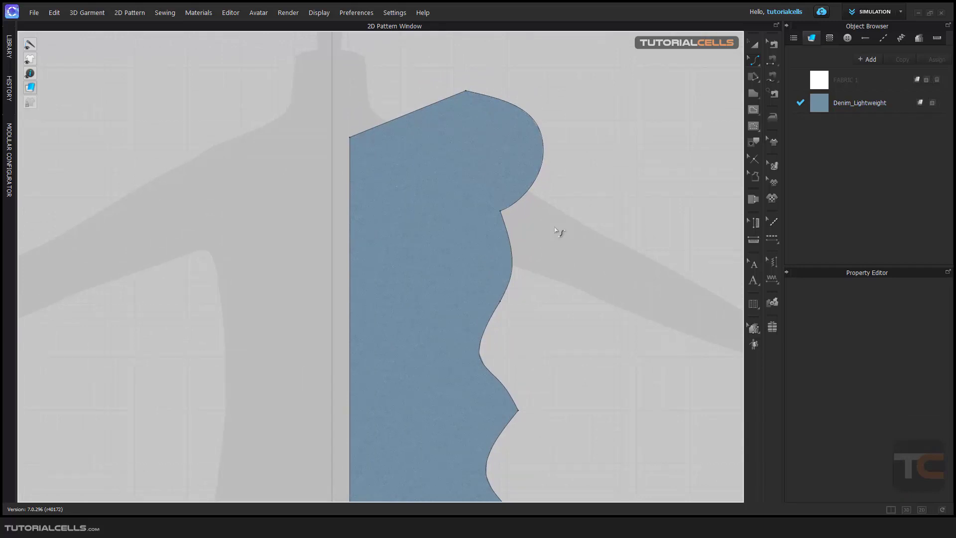
click(751, 59)
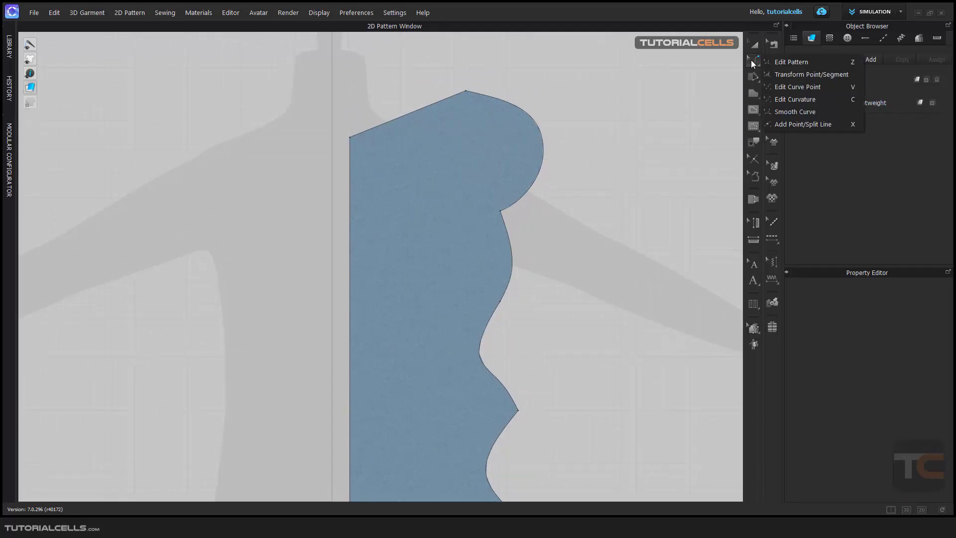
Move the bodice piece right over the silhouette and stretch it wider
click(780, 76)
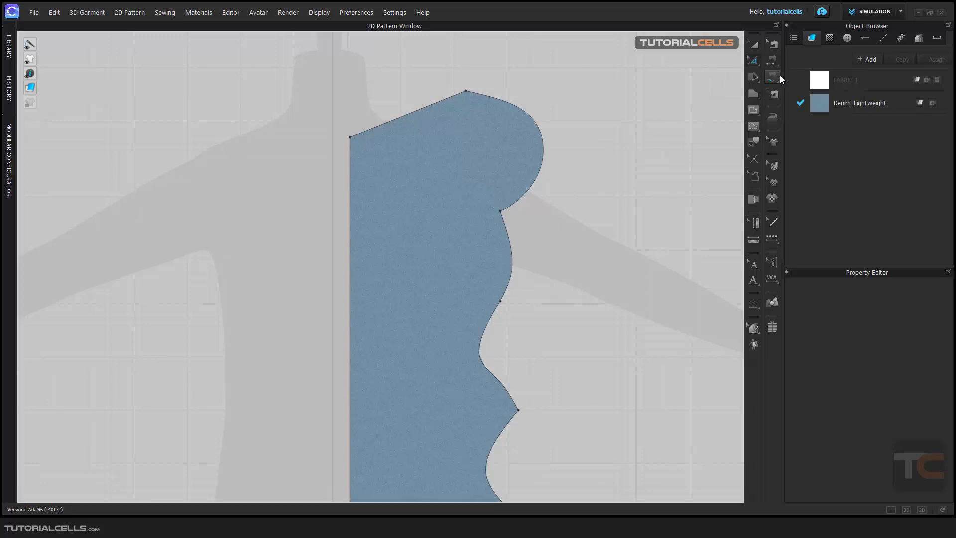
middle_drag(480, 124, 518, 150)
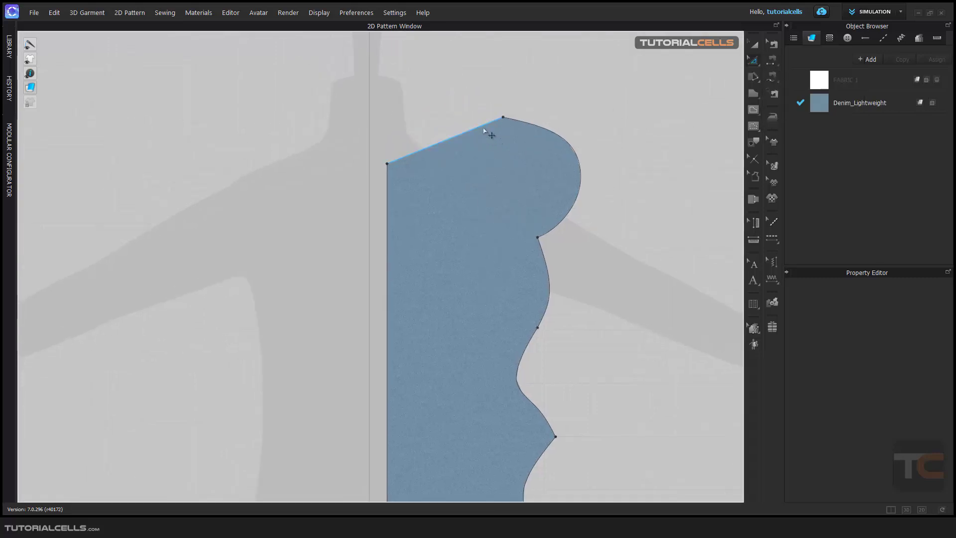
click(490, 135)
scroll(476, 133, up, 3)
middle_drag(462, 131, 479, 151)
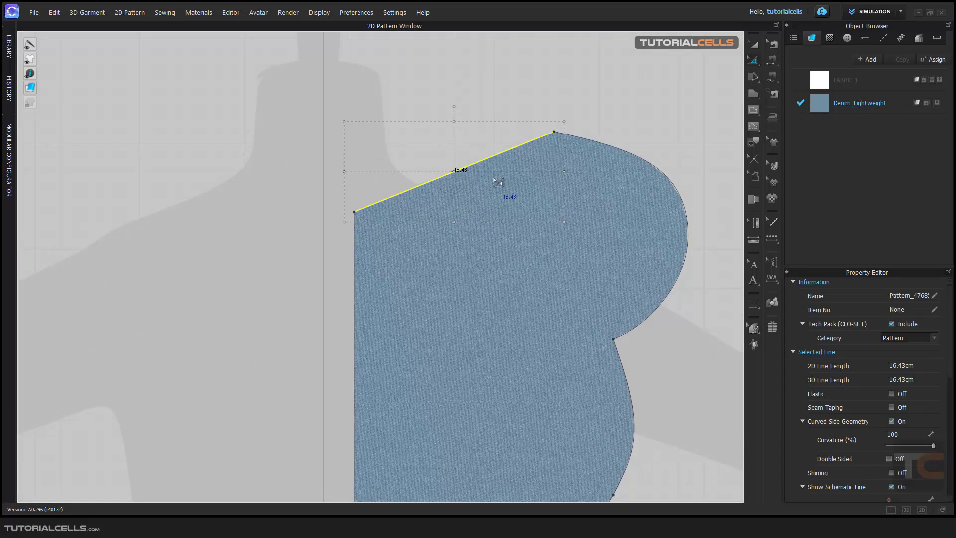
scroll(494, 181, down, 4)
middle_drag(640, 196, 529, 145)
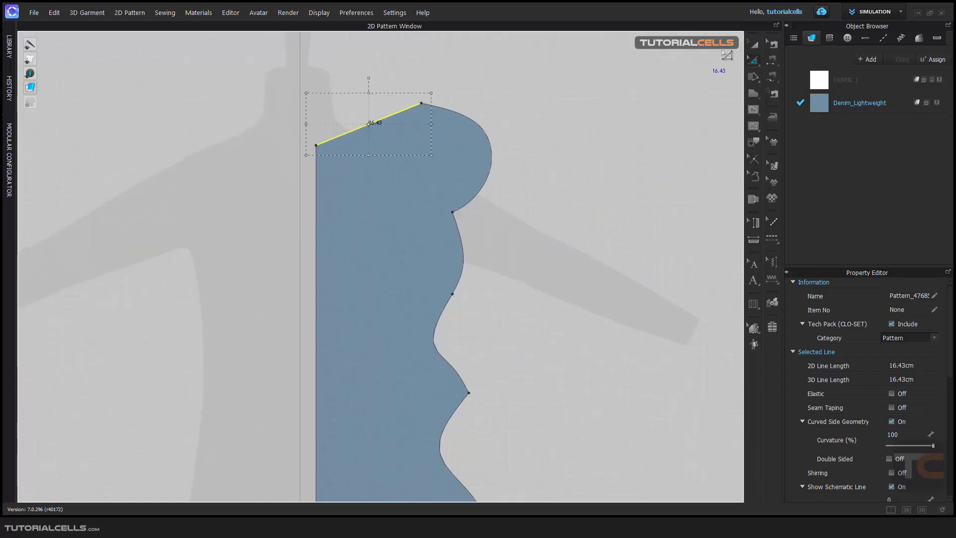
scroll(640, 118, down, 3)
middle_drag(640, 118, 619, 121)
click(714, 76)
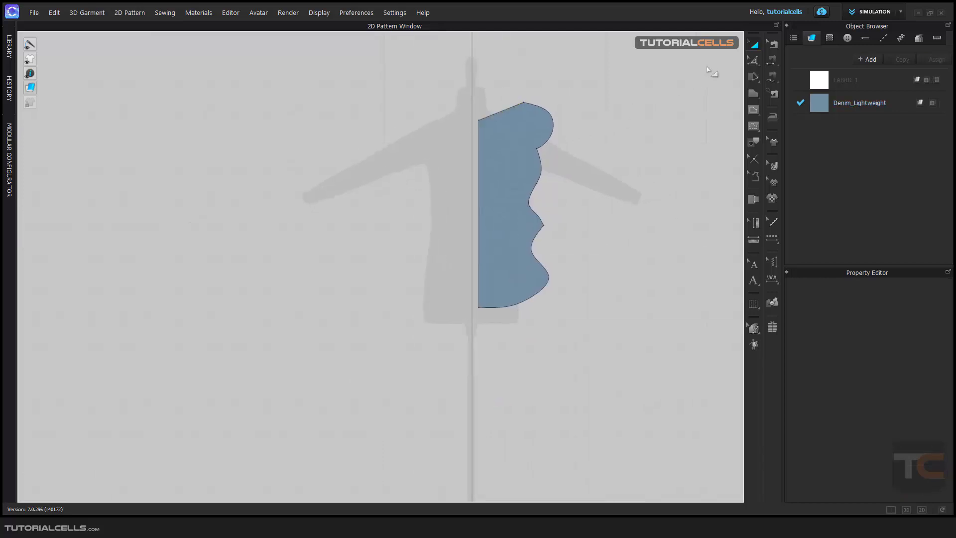
drag(522, 136, 548, 137)
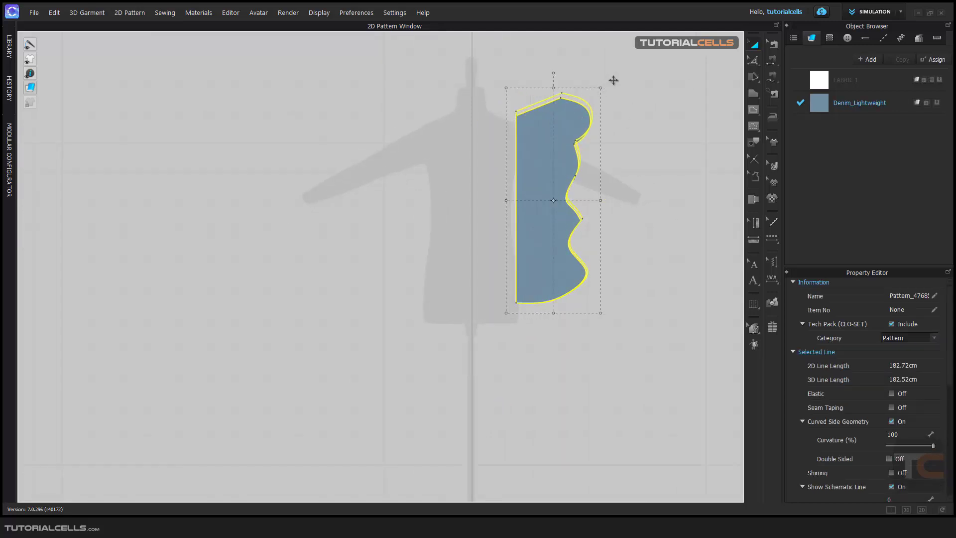
drag(608, 82, 554, 75)
drag(608, 195, 611, 195)
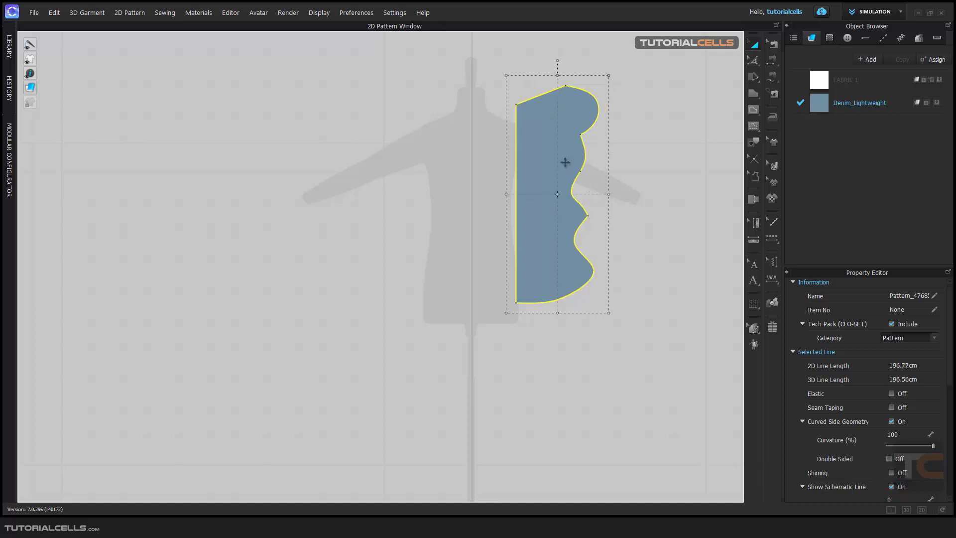
scroll(555, 203, up, 4)
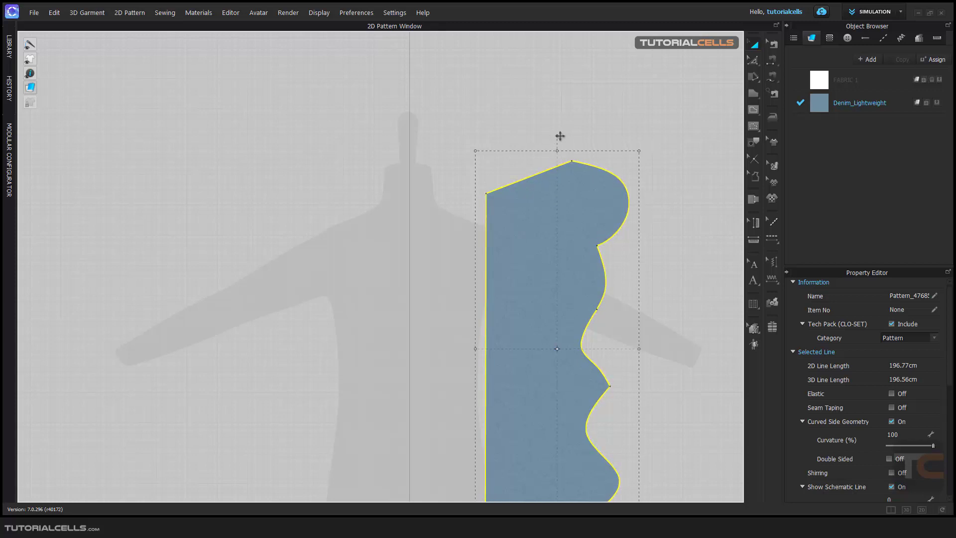
click(689, 109)
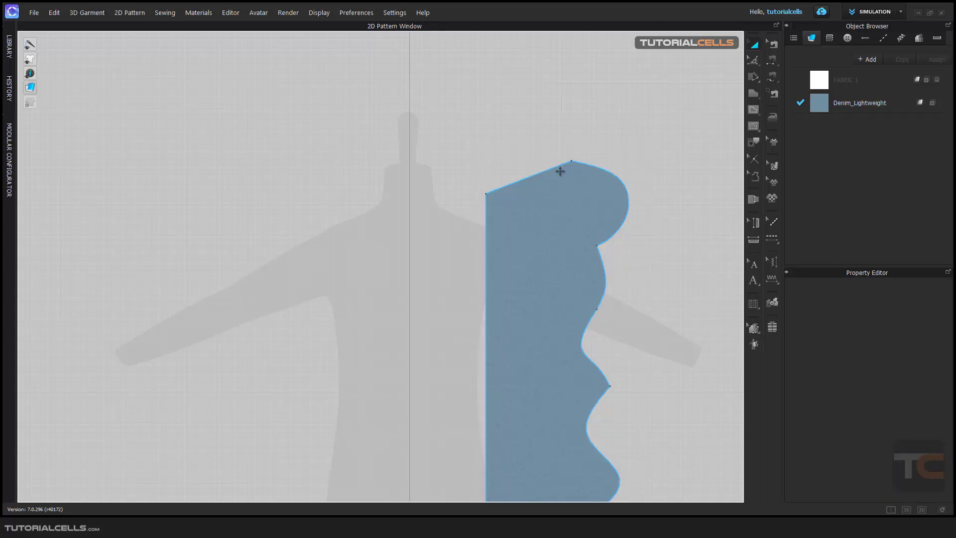
Rotate the sloped shoulder line flatter and extend it to 25.86 cm
click(756, 65)
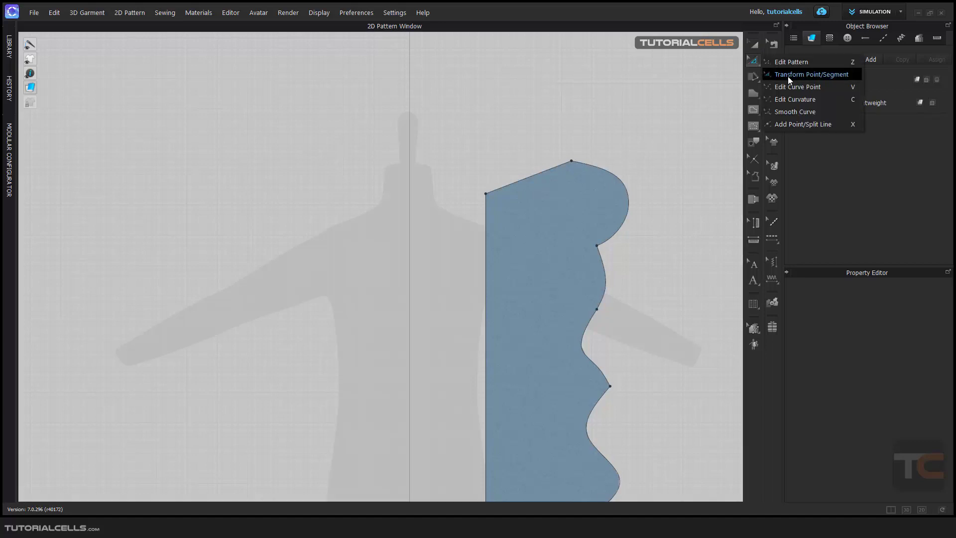
click(788, 77)
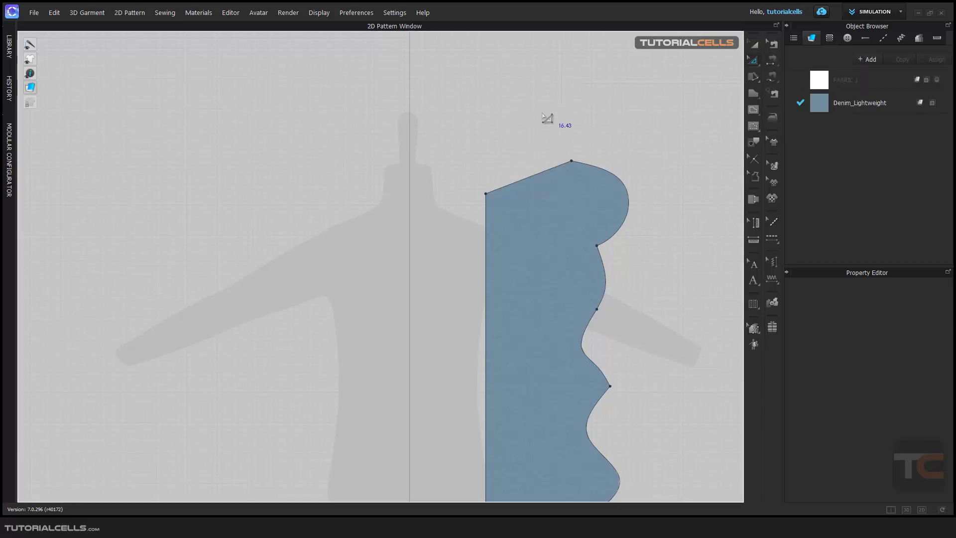
scroll(527, 158, up, 1)
click(538, 185)
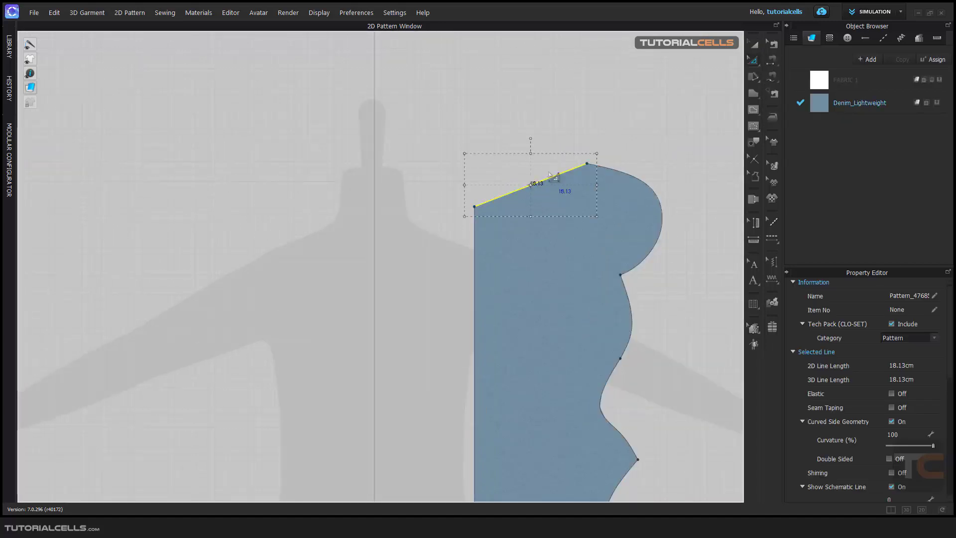
scroll(554, 174, up, 1)
drag(523, 137, 642, 122)
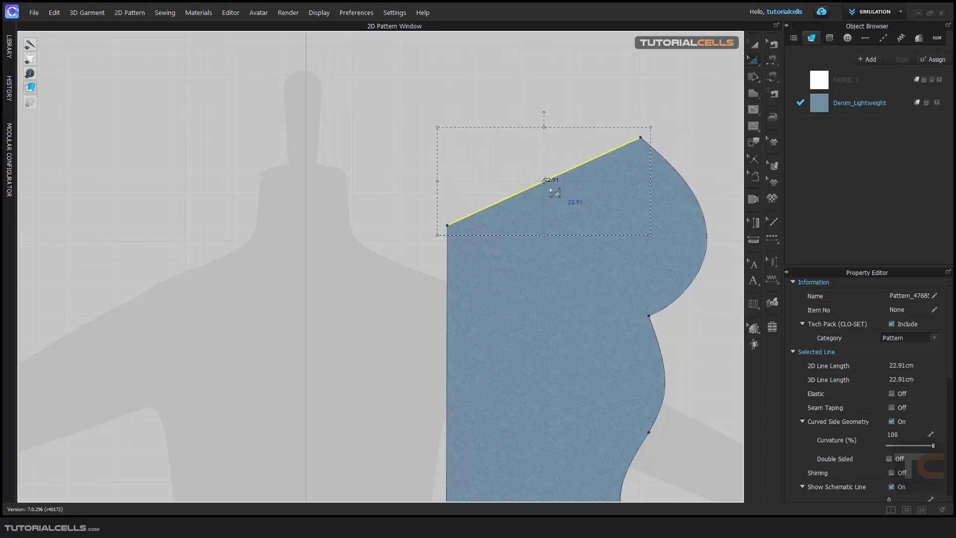
drag(441, 231, 411, 251)
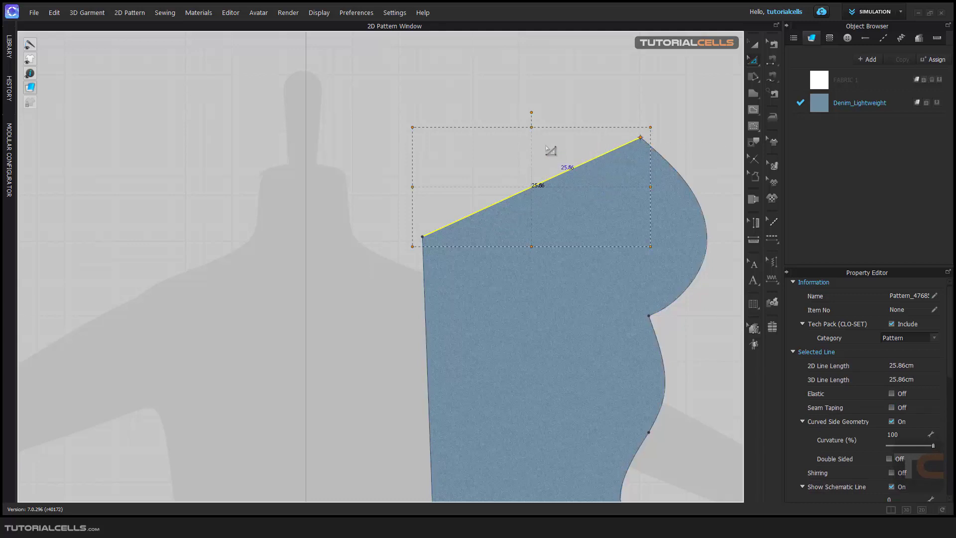
mouse_move(531, 112)
mouse_down()
mouse_move(584, 93)
mouse_move(530, 169)
mouse_move(525, 79)
mouse_move(534, 100)
mouse_move(526, 115)
mouse_move(543, 73)
mouse_move(536, 111)
mouse_up()
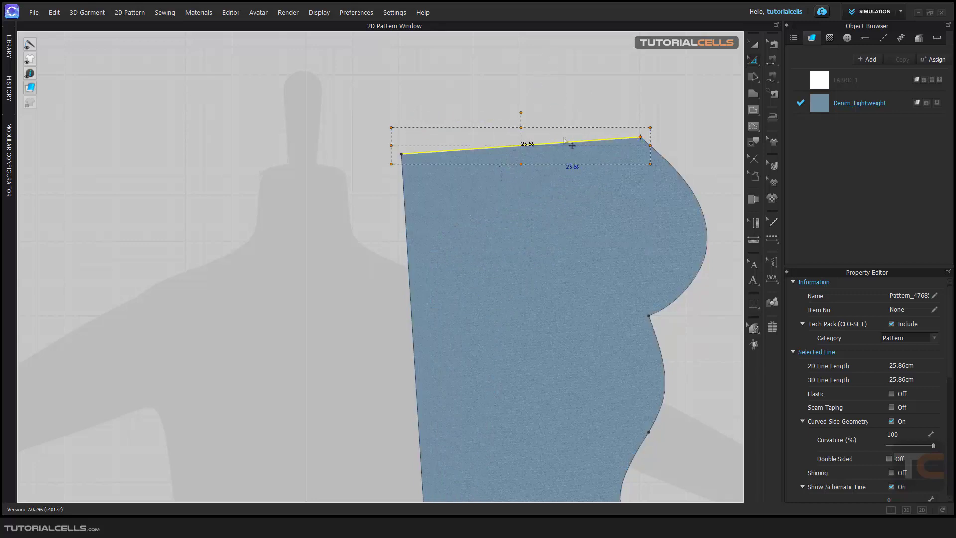
click(754, 61)
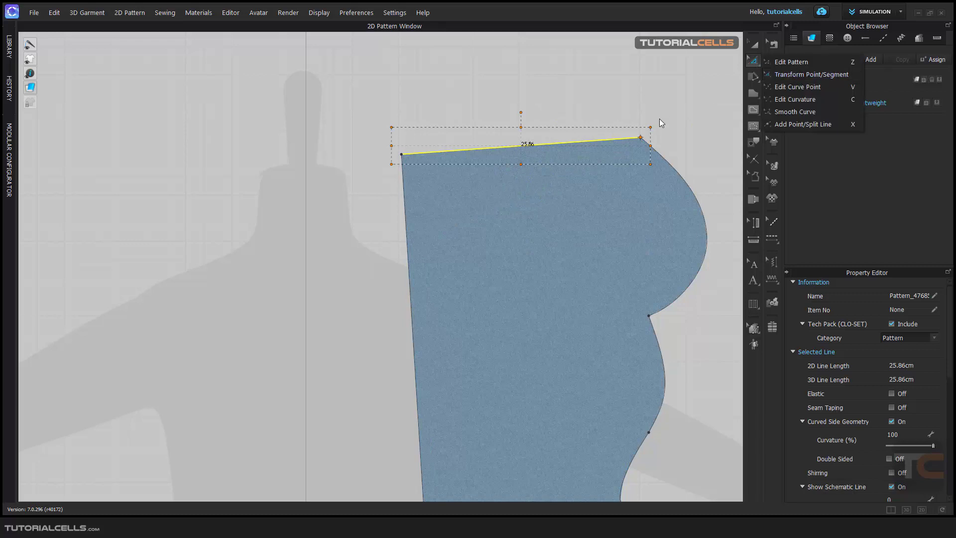
Add the armhole to the shoulder selection, push both outward and rotate them about 6° counter-clockwise
click(797, 74)
shift+click(599, 173)
scroll(578, 189, down, 5)
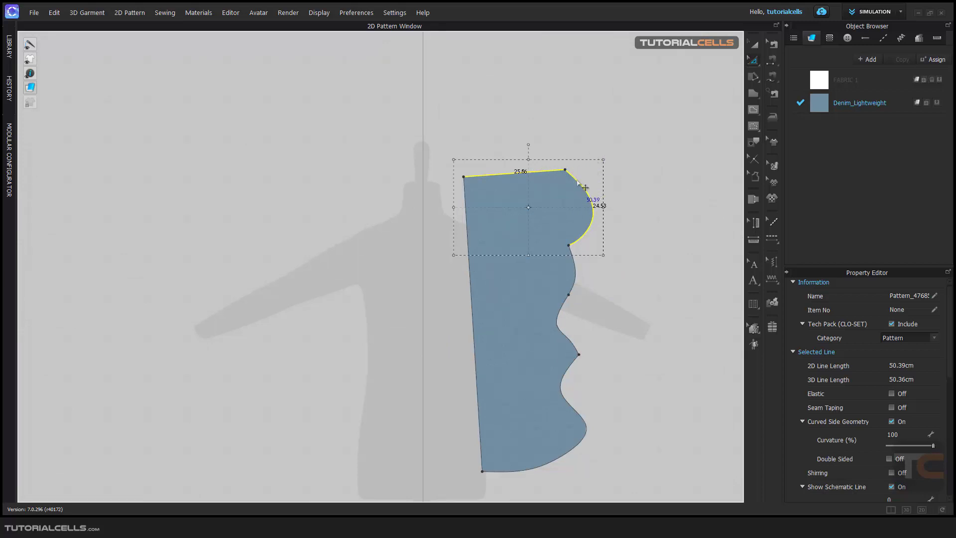
drag(578, 182, 589, 166)
scroll(590, 167, up, 3)
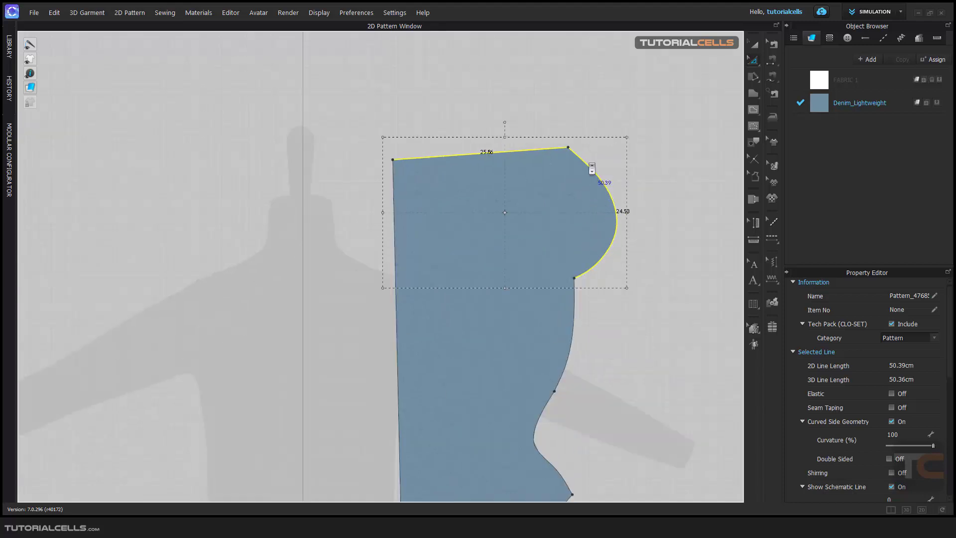
drag(513, 122, 504, 122)
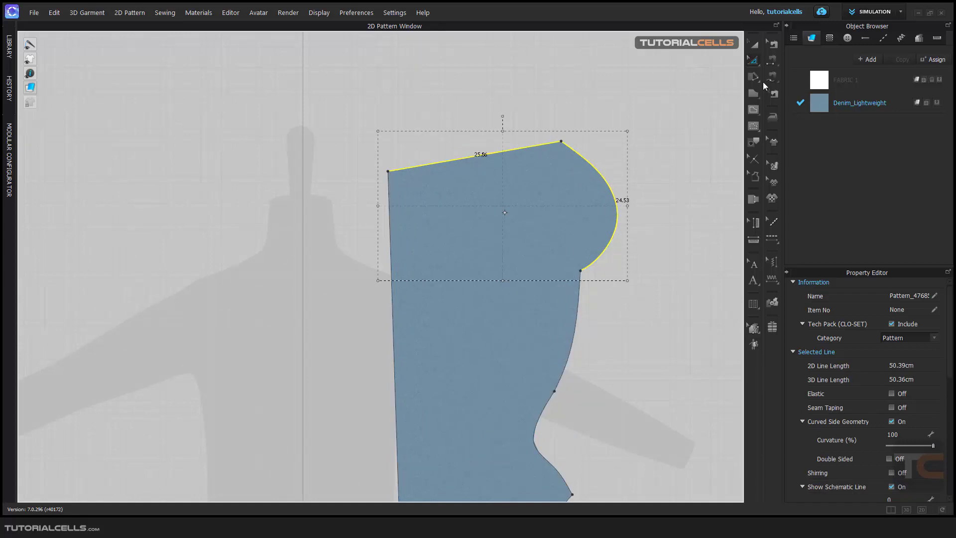
click(756, 60)
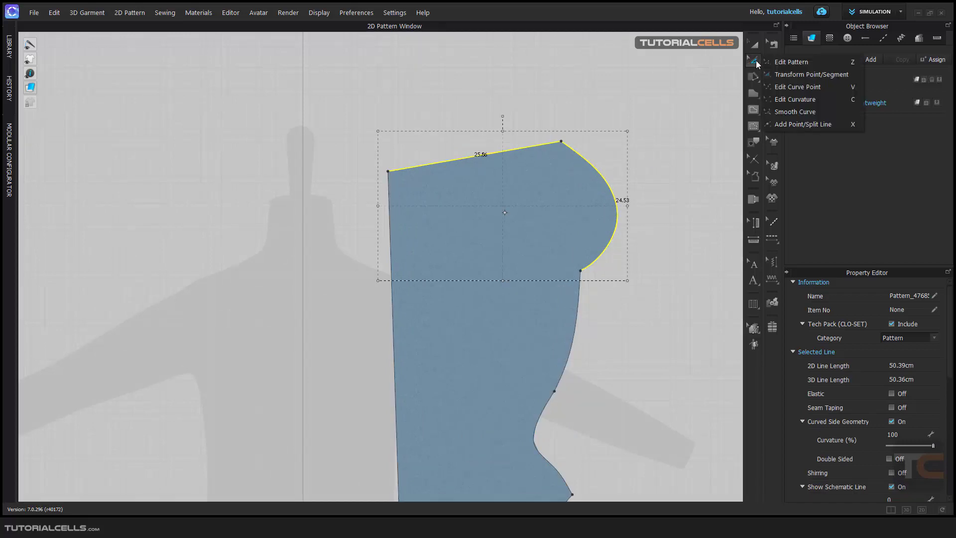
click(812, 74)
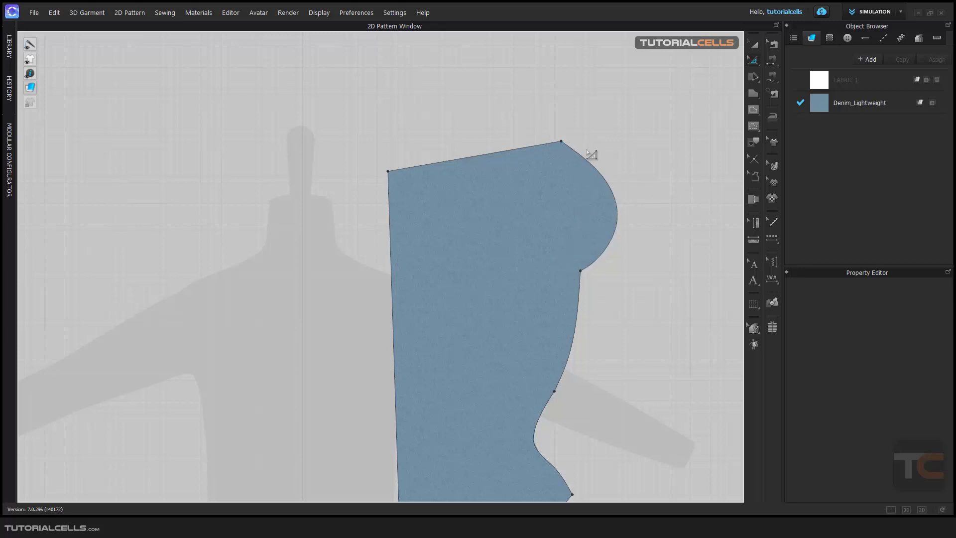
Delete all curve points on the armhole and the lower side curve, making them straight (19.27 cm, 18.13 cm)
right_click(598, 172)
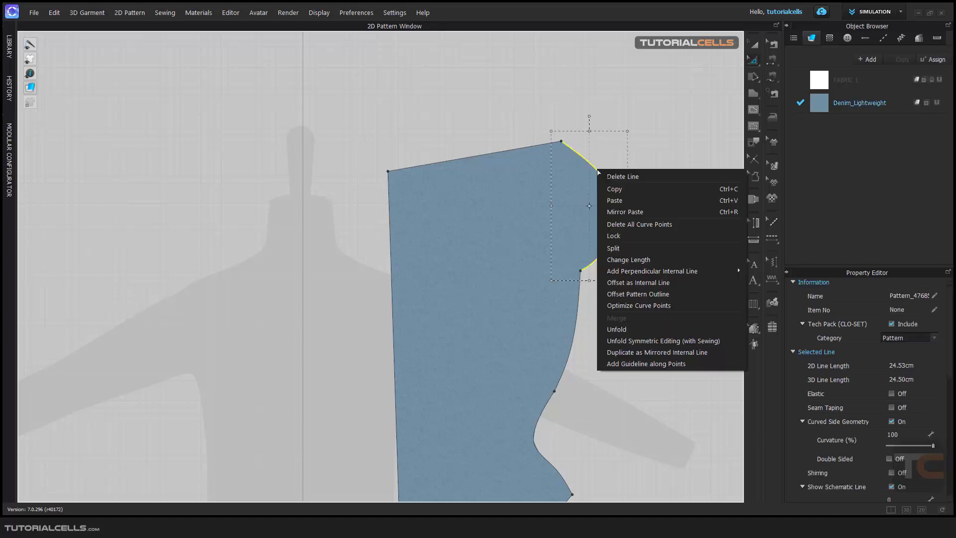
click(639, 224)
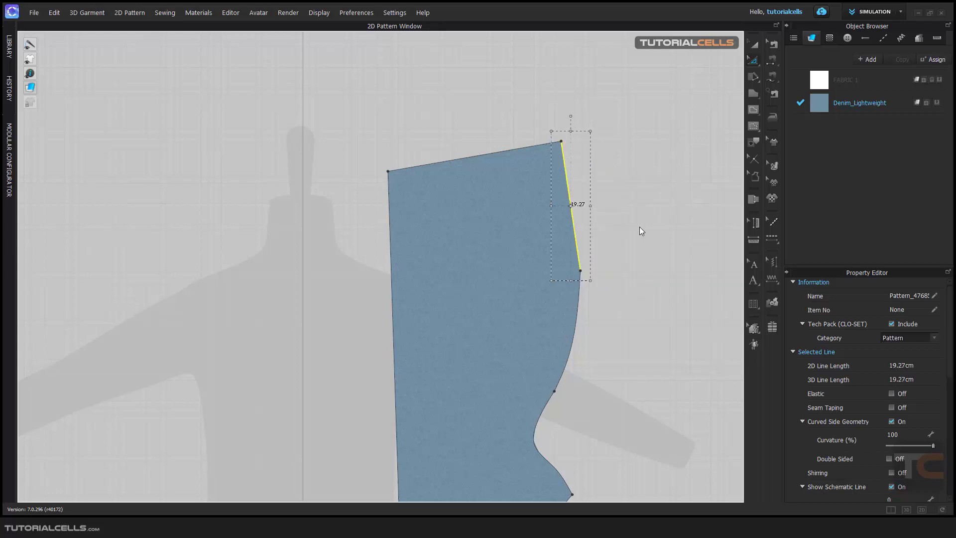
right_click(576, 321)
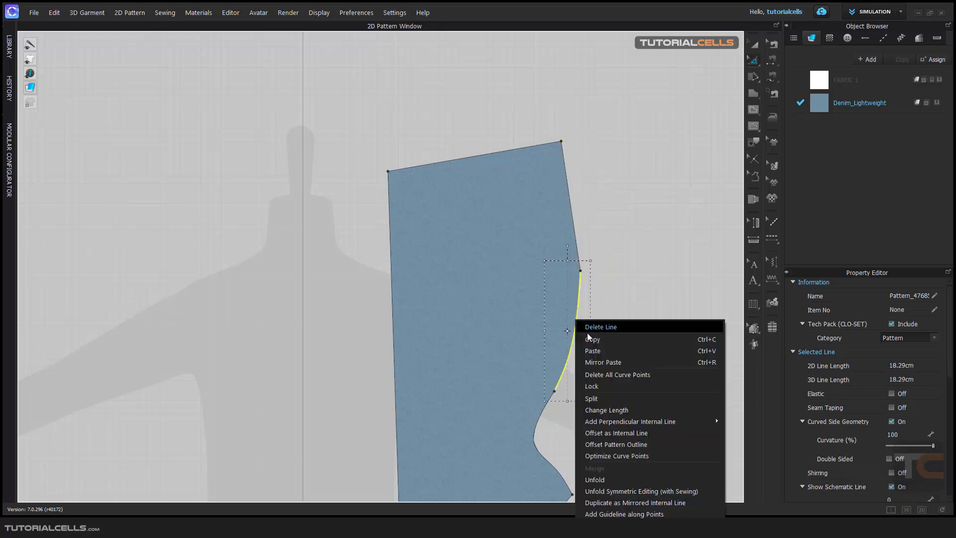
click(623, 380)
Bring the whole bodice into view, deselect the side line, and open the pattern editing tools list
scroll(620, 374, down, 3)
middle_drag(611, 363, 602, 303)
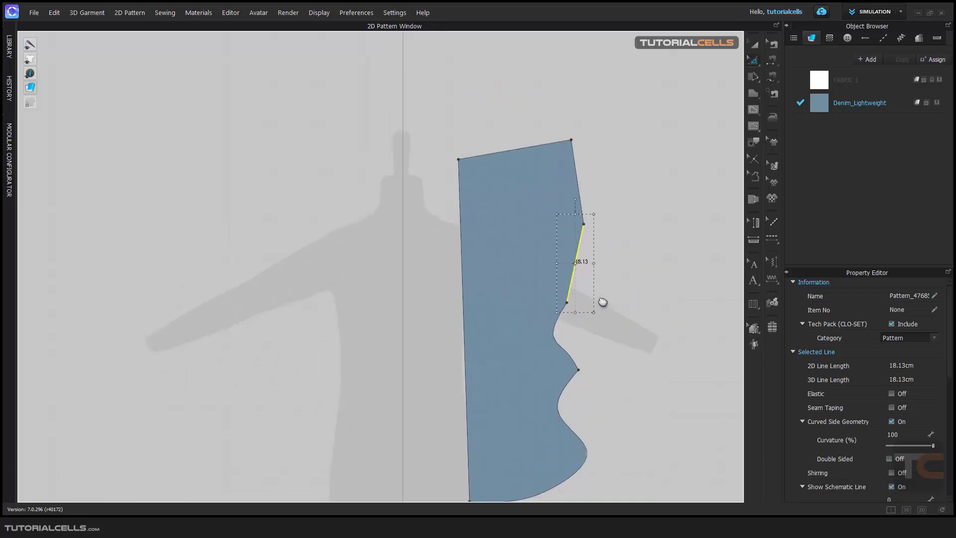
click(603, 303)
scroll(625, 248, up, 2)
click(755, 59)
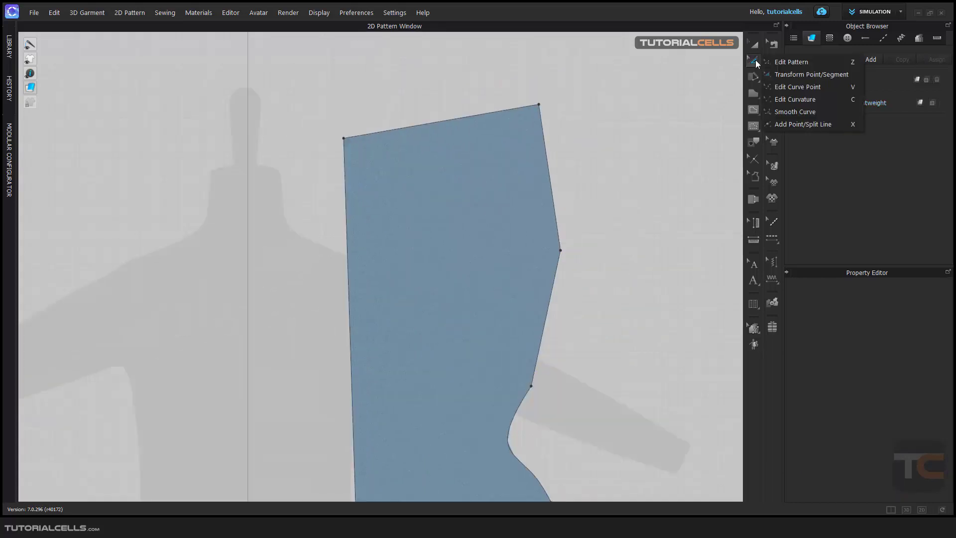